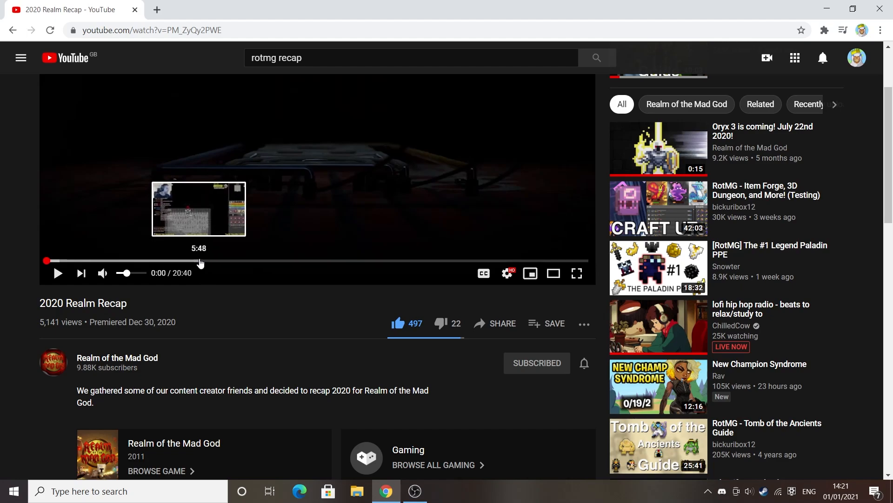
{"action": "left_click_drag", "start_coordinate": [176, 348], "coordinate": [157, 321]}
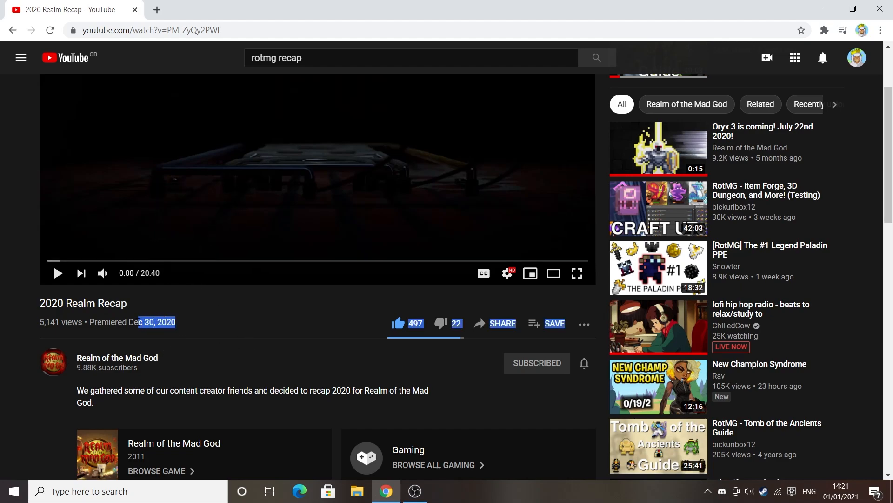
{"action": "scroll", "coordinate": [188, 306], "scroll_direction": "down", "scroll_amount": 1}
{"action": "scroll", "coordinate": [201, 293], "scroll_direction": "up", "scroll_amount": 2}
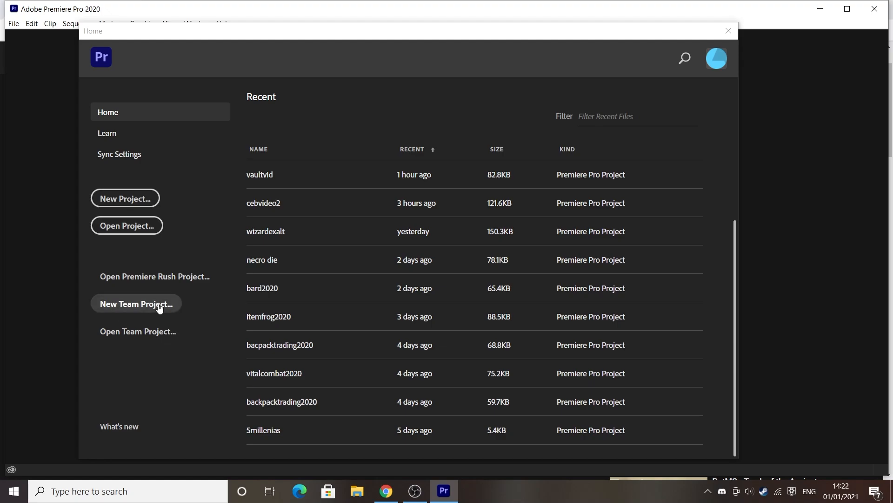
Open the recent project bard2020 in Adobe Premiere Pro and maximize the window
{"action": "left_click", "coordinate": [310, 290]}
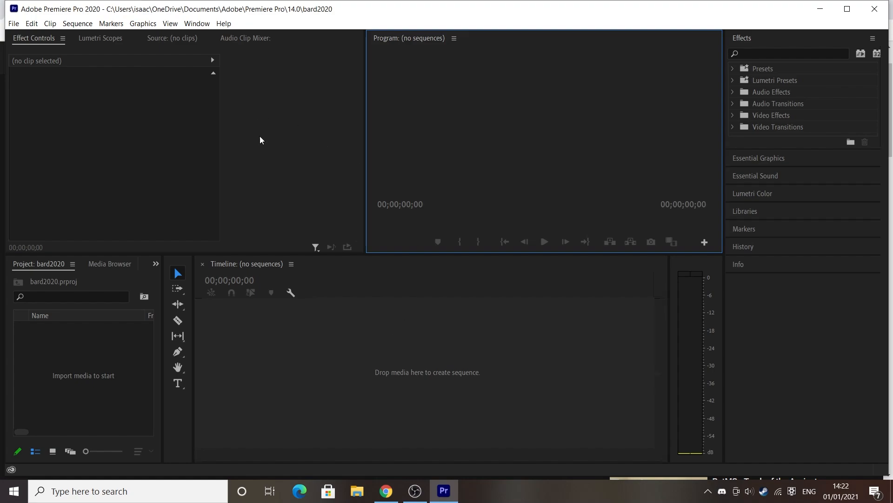
{"action": "double_click", "coordinate": [285, 15]}
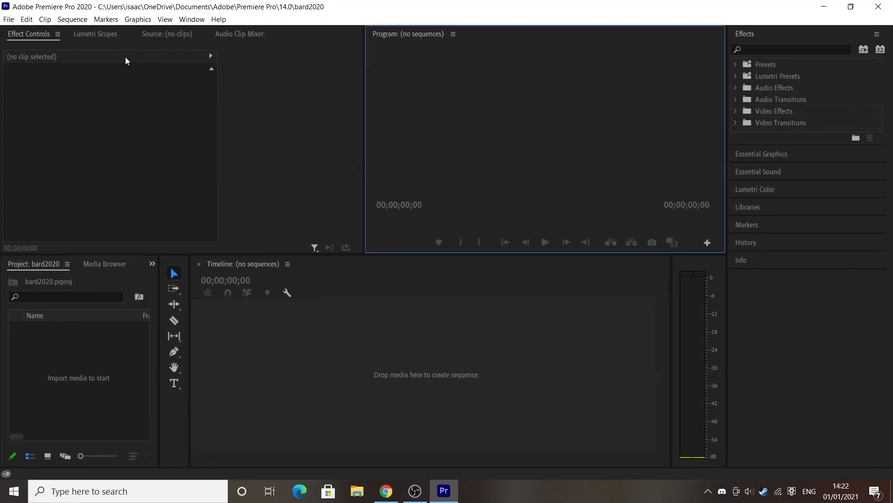
Open the existing project osanc
{"action": "left_click", "coordinate": [6, 21]}
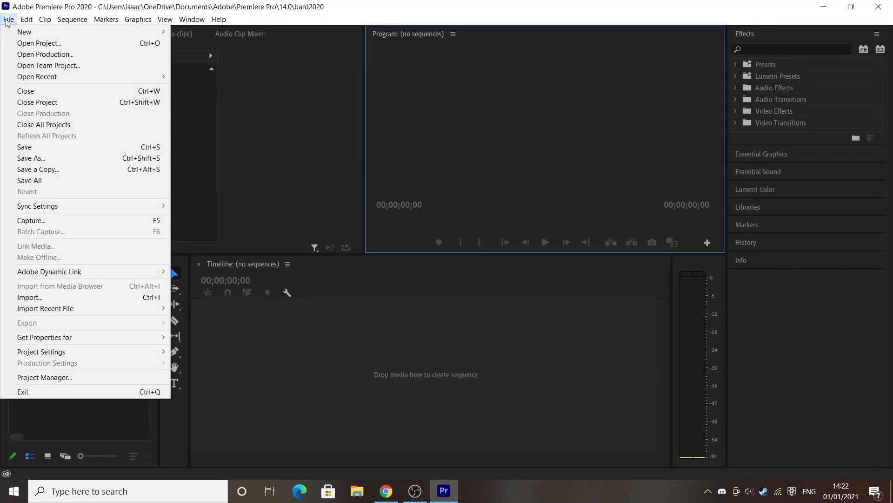
{"action": "left_click", "coordinate": [474, 333]}
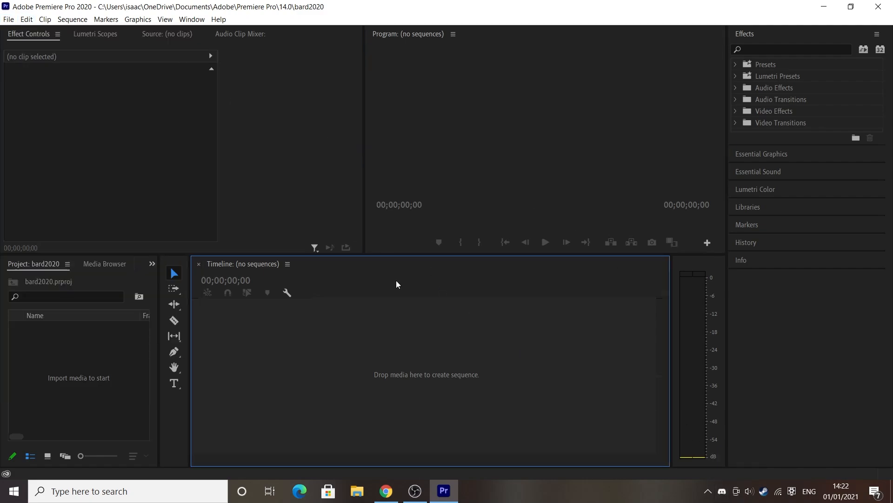
{"action": "left_click", "coordinate": [8, 19]}
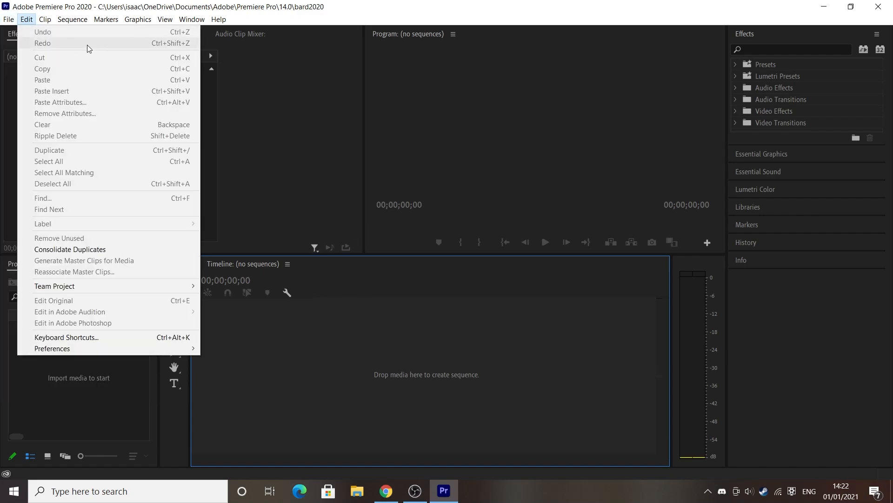
{"action": "left_click", "coordinate": [27, 41]}
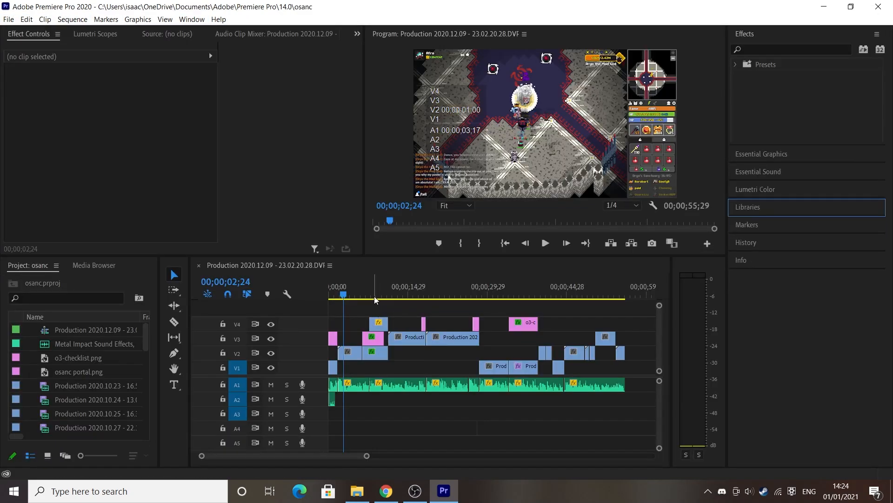
Scrub through the whole sequence, return to its start and play the opening "*fumbles mic*" section
{"action": "left_click_drag", "start_coordinate": [367, 456], "coordinate": [419, 456]}
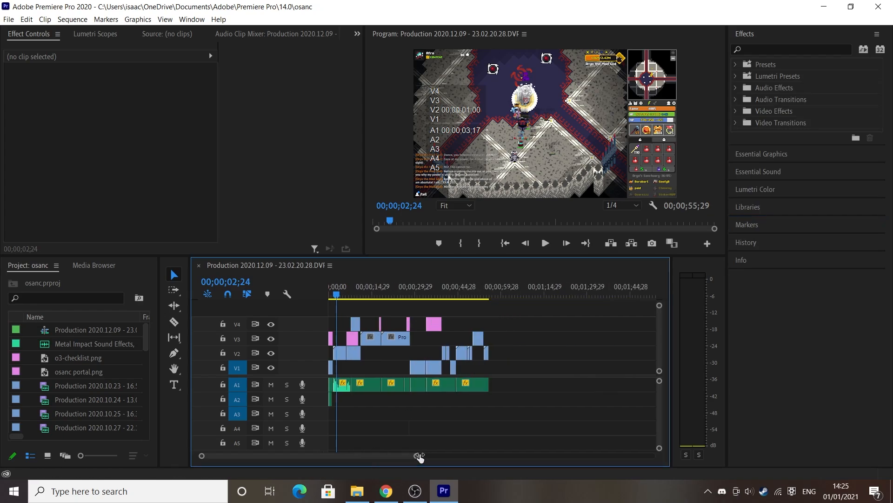
{"action": "left_click_drag", "start_coordinate": [483, 291], "coordinate": [353, 313]}
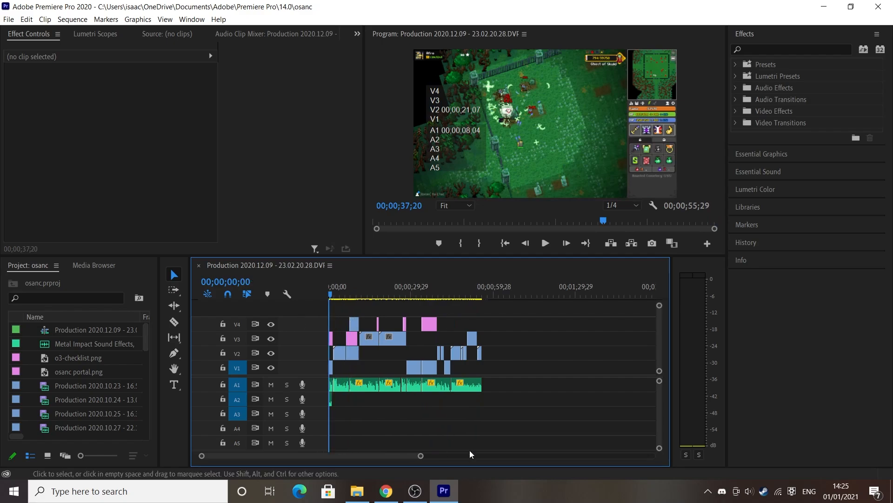
{"action": "left_click_drag", "start_coordinate": [421, 456], "coordinate": [342, 448]}
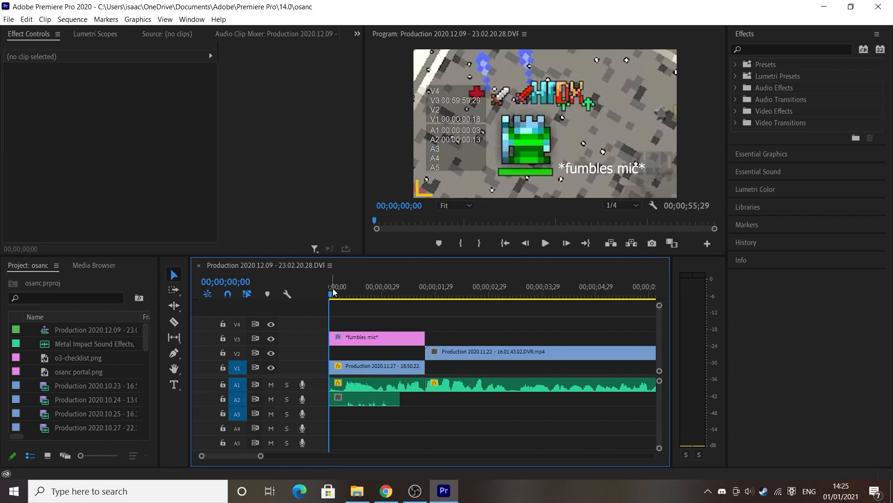
{"action": "key", "text": "space"}
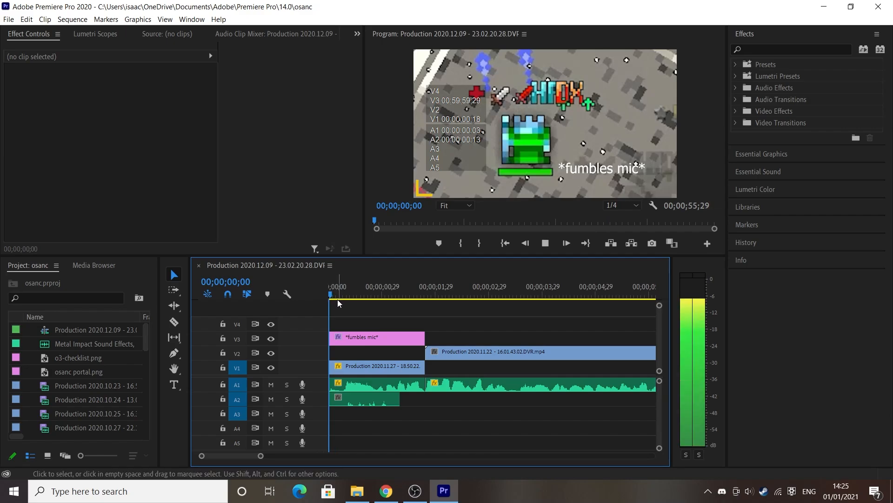
{"action": "key", "text": "space"}
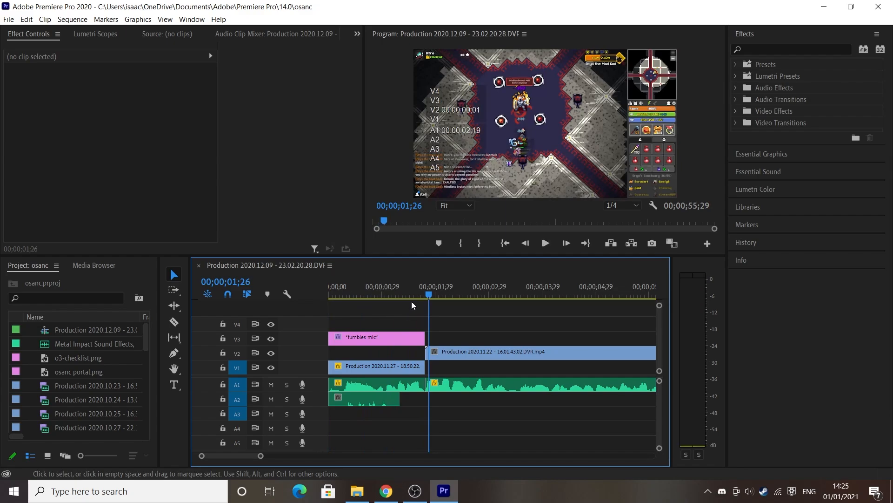
Inspect the opening's audio recording on A2 and zoomed-in video clip on V1, checking the section up to 00;00;01;23
{"action": "left_click_drag", "start_coordinate": [424, 293], "coordinate": [348, 320]}
{"action": "left_click", "coordinate": [358, 398]}
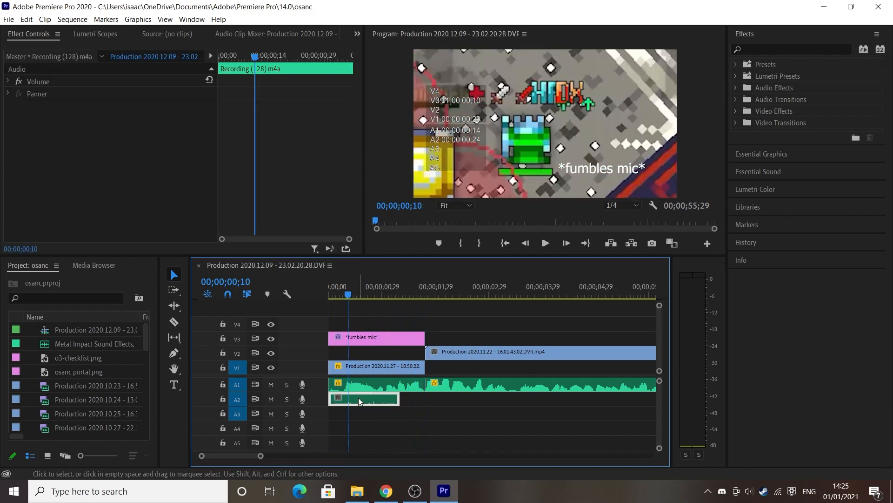
{"action": "left_click", "coordinate": [344, 298]}
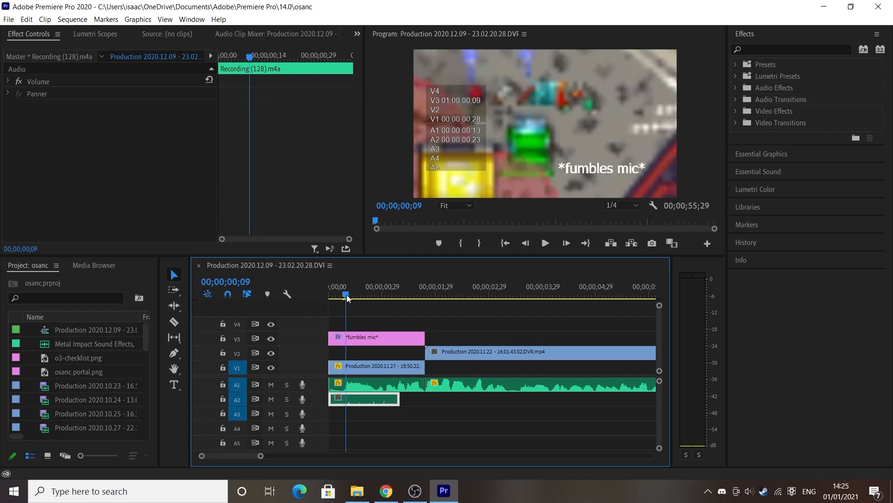
{"action": "left_click", "coordinate": [376, 384]}
{"action": "left_click", "coordinate": [372, 323]}
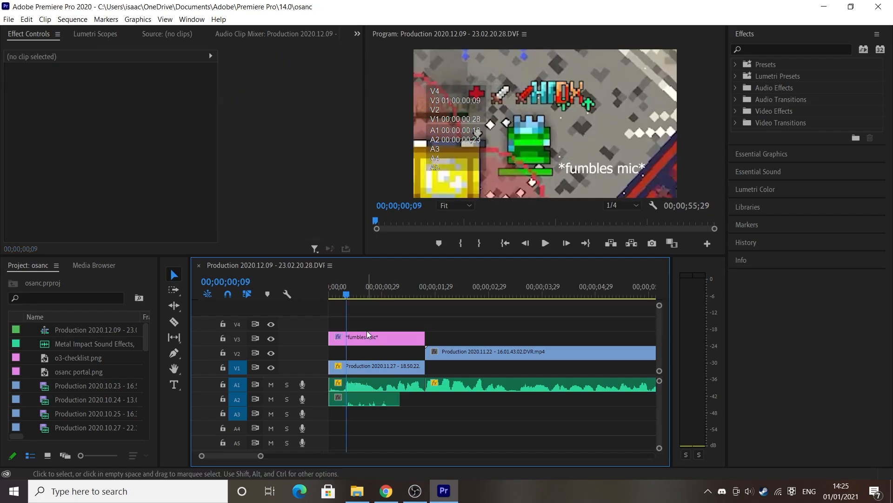
{"action": "left_click", "coordinate": [380, 366]}
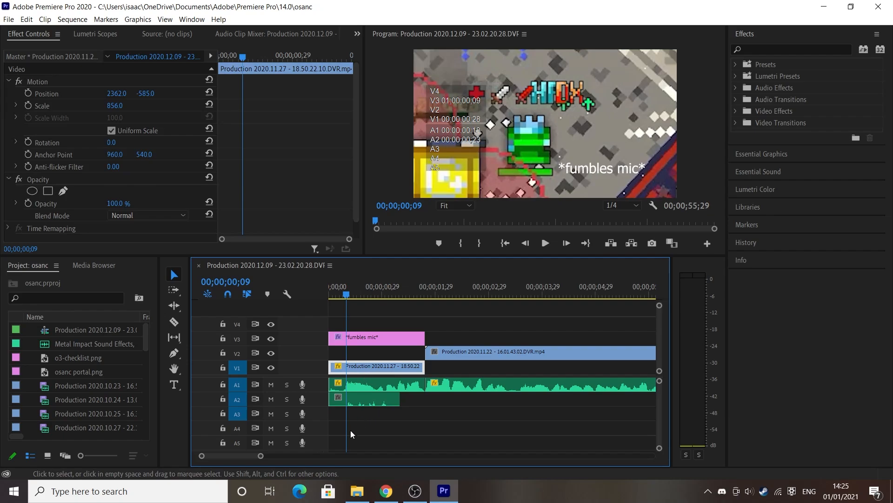
{"action": "left_click_drag", "start_coordinate": [444, 298], "coordinate": [427, 296]}
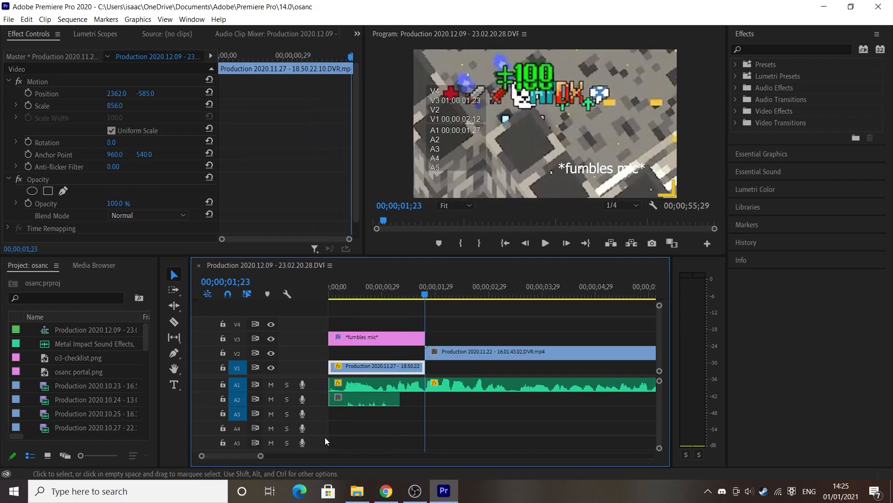
Move the Production 2020.12.16 clip down to track V2 and the Production 2020.11.22 clip beneath the osanc portal image down to V1
{"action": "left_click_drag", "start_coordinate": [263, 455], "coordinate": [338, 456]}
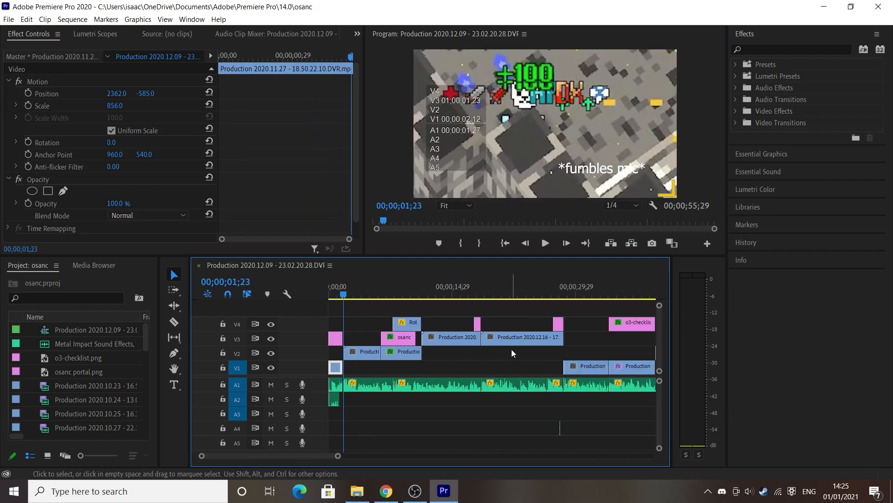
{"action": "left_click_drag", "start_coordinate": [512, 345], "coordinate": [512, 350]}
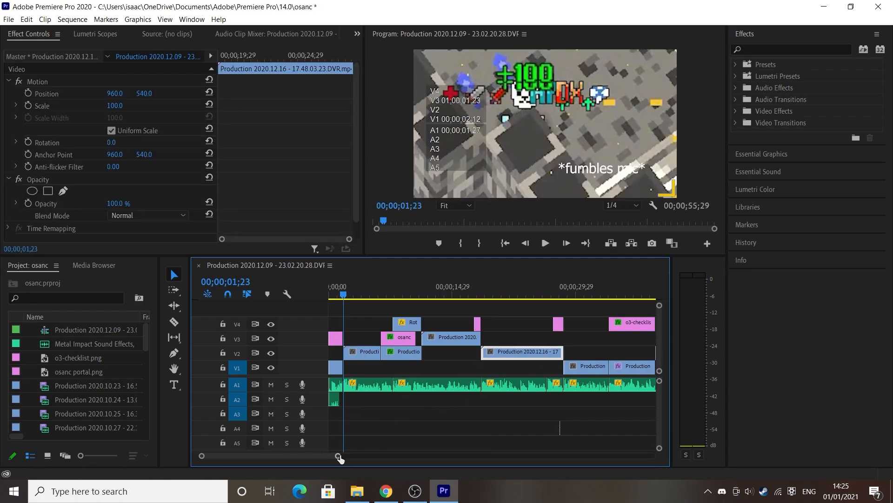
{"action": "left_click_drag", "start_coordinate": [339, 456], "coordinate": [502, 455]}
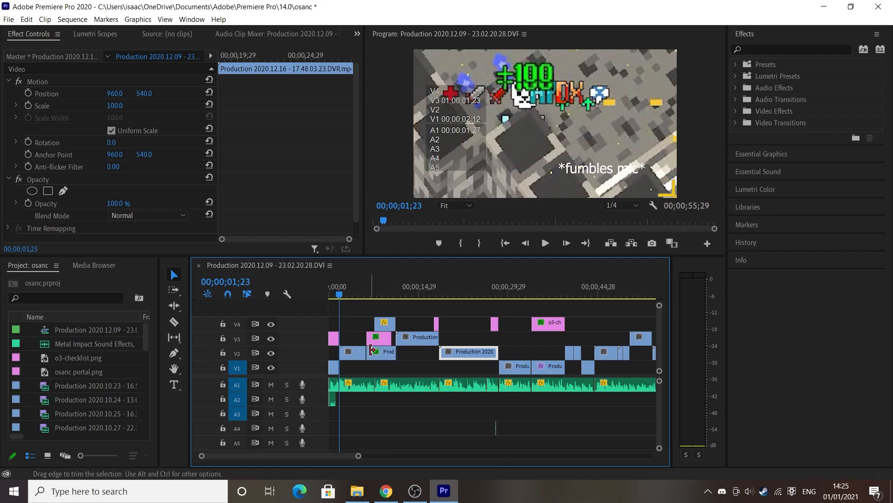
{"action": "left_click_drag", "start_coordinate": [378, 357], "coordinate": [378, 371]}
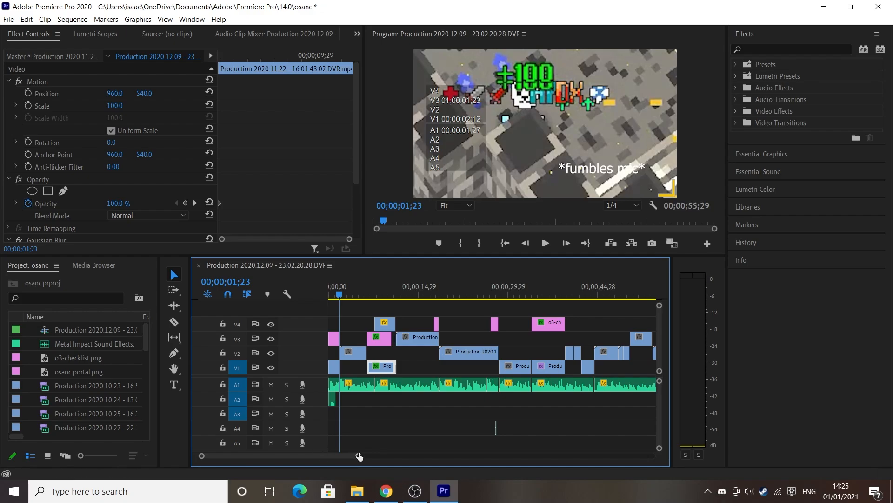
Play the sequence from 00;00;05;16 into the portal image over the blurred background
{"action": "left_click_drag", "start_coordinate": [359, 456], "coordinate": [278, 456]}
{"action": "left_click_drag", "start_coordinate": [547, 370], "coordinate": [521, 354]}
{"action": "left_click_drag", "start_coordinate": [277, 456], "coordinate": [340, 456]}
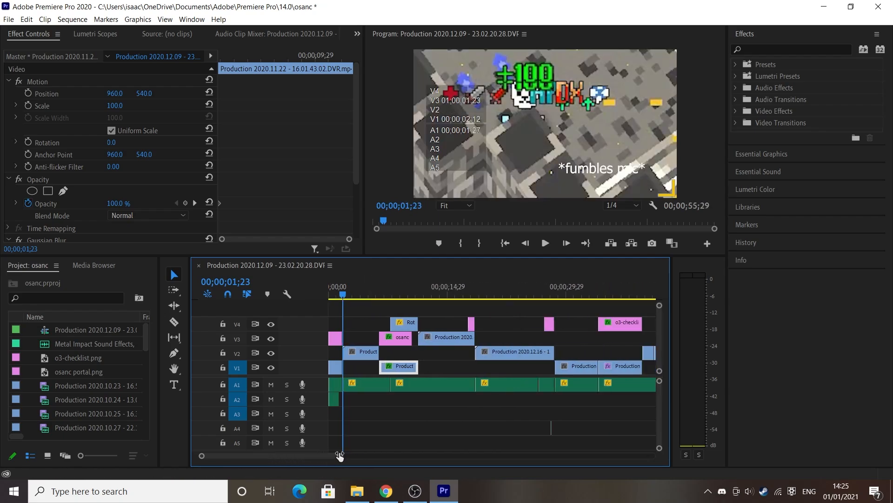
{"action": "mouse_move", "coordinate": [378, 293]}
{"action": "left_mouse_down"}
{"action": "mouse_move", "coordinate": [399, 296]}
{"action": "mouse_move", "coordinate": [370, 298]}
{"action": "mouse_move", "coordinate": [392, 298]}
{"action": "mouse_move", "coordinate": [374, 306]}
{"action": "left_mouse_up"}
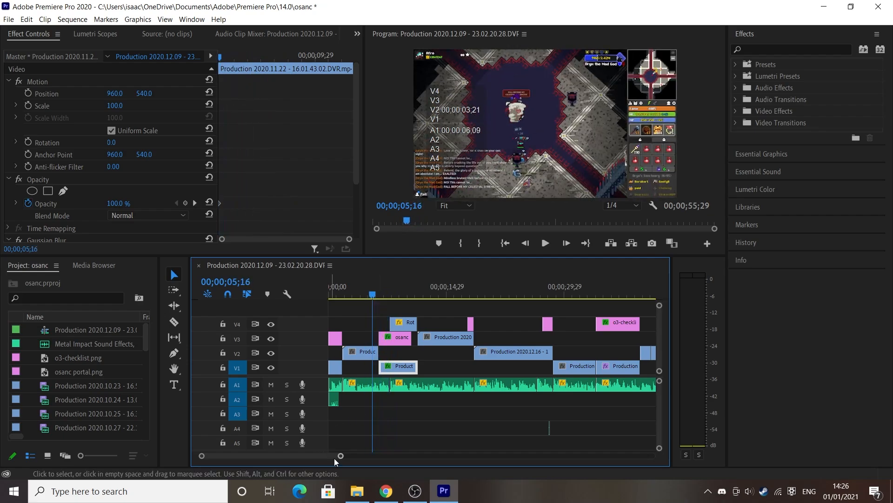
{"action": "left_click_drag", "start_coordinate": [341, 456], "coordinate": [312, 455]}
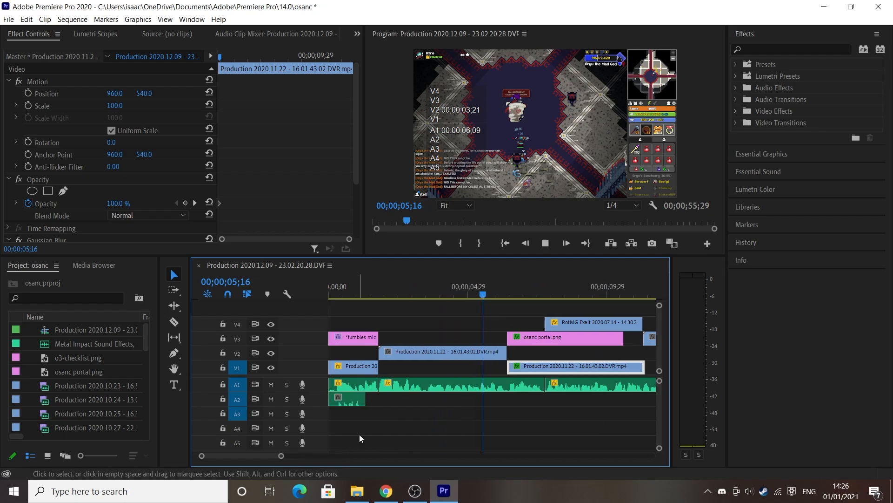
{"action": "key", "text": "space"}
{"action": "key", "text": "space"}
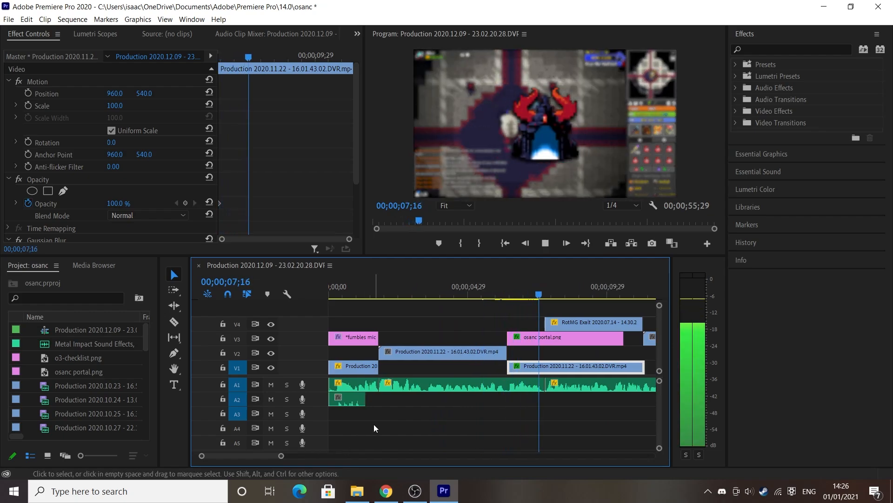
Examine the effect settings of the RotMG Exalt clip and the position and scale keyframes of osanc portal.png, back to the image's start
{"action": "left_click", "coordinate": [580, 325]}
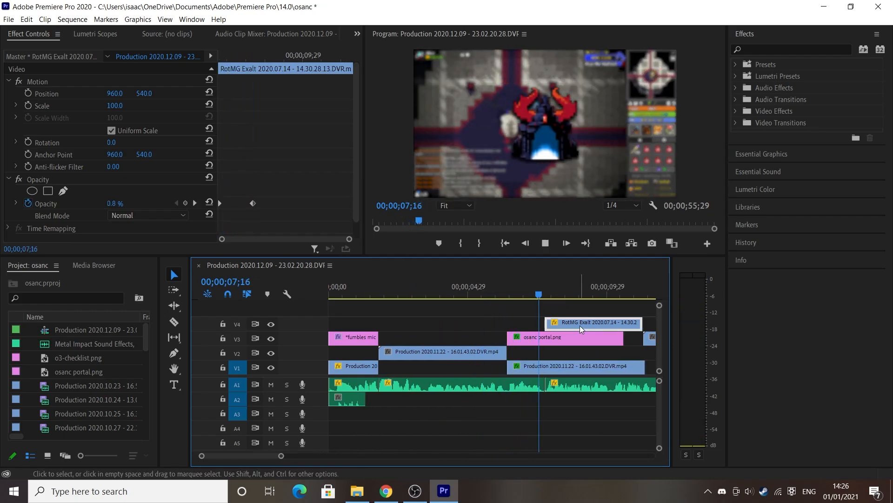
{"action": "left_click", "coordinate": [551, 339]}
{"action": "left_click", "coordinate": [305, 105]}
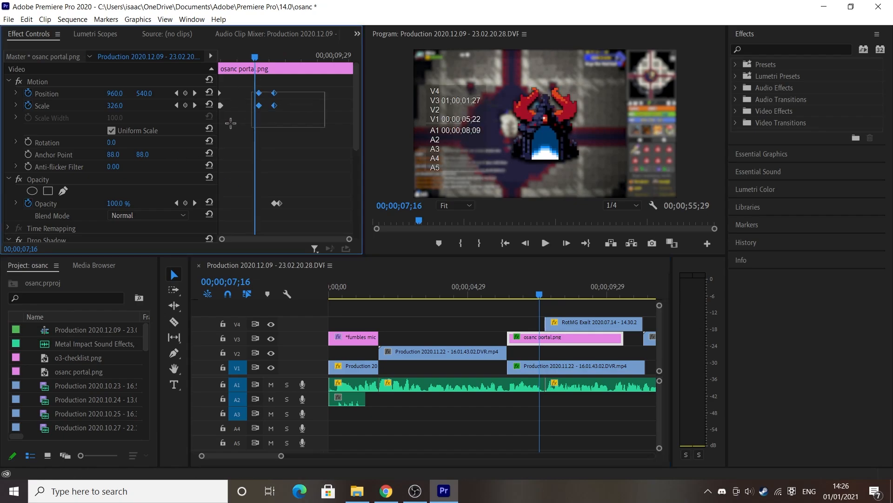
{"action": "left_click_drag", "start_coordinate": [261, 62], "coordinate": [221, 69]}
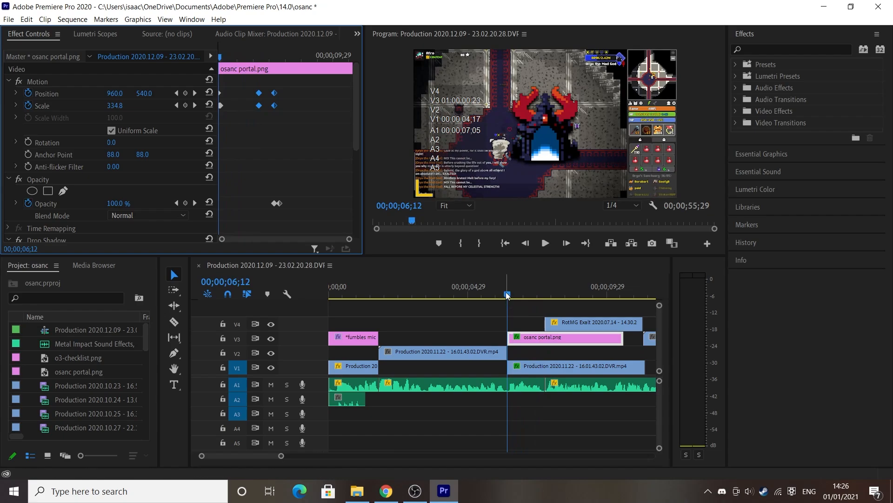
Enlarge the program preview and play the portal animation from 00;00;06;12
{"action": "left_click_drag", "start_coordinate": [499, 256], "coordinate": [498, 299]}
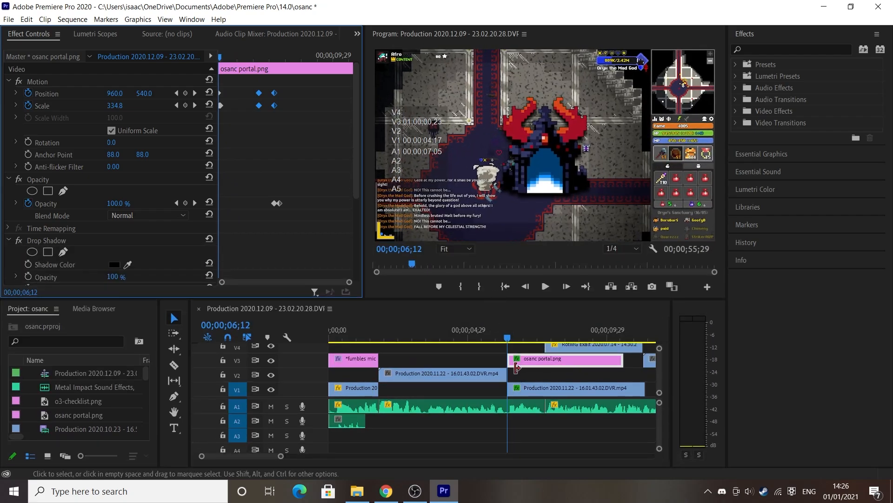
{"action": "left_click", "coordinate": [508, 341]}
{"action": "key", "text": "space"}
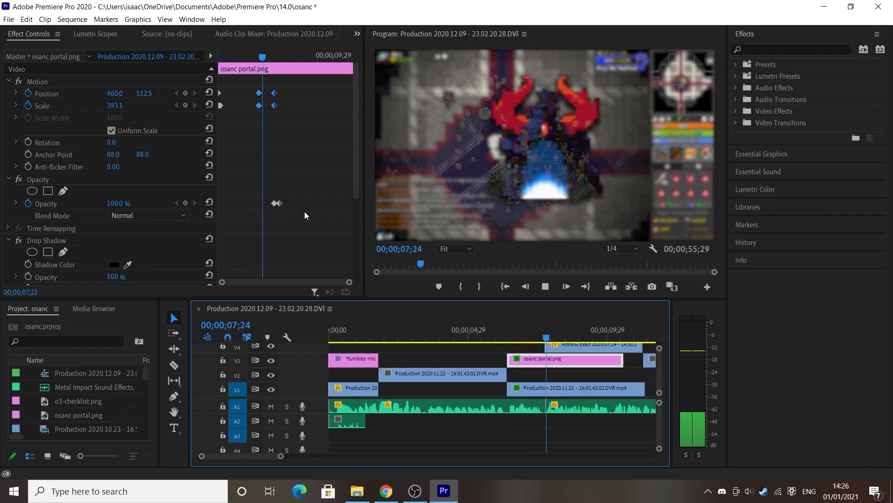
{"action": "key", "text": "space"}
Check the RotMG Exalt and osanc portal.png clips, scrub the transition to 00;00;10;01 and back, and play onward through it
{"action": "left_click", "coordinate": [572, 347]}
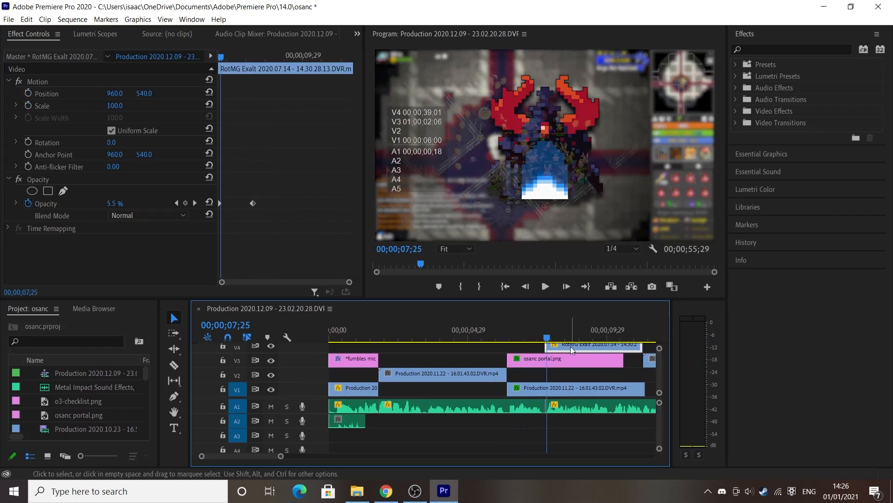
{"action": "left_click", "coordinate": [556, 359]}
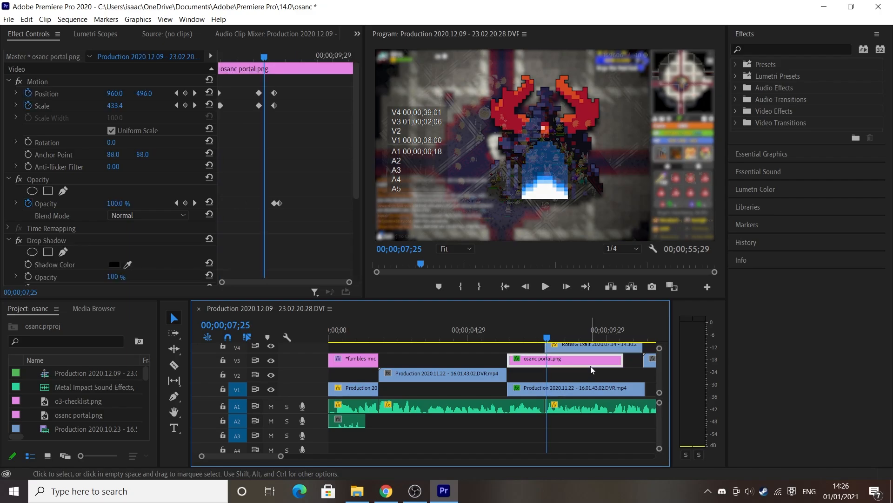
{"action": "left_click_drag", "start_coordinate": [548, 337], "coordinate": [608, 338]}
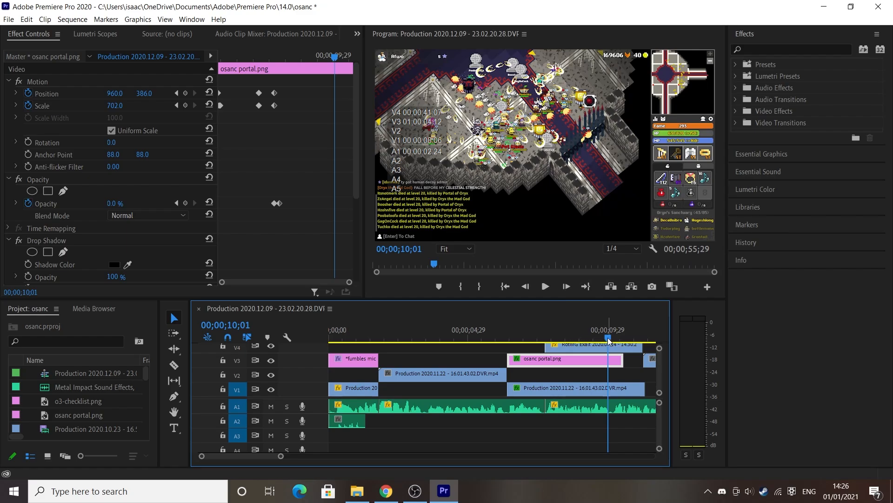
{"action": "left_click_drag", "start_coordinate": [609, 338], "coordinate": [551, 338]}
{"action": "key", "text": "space"}
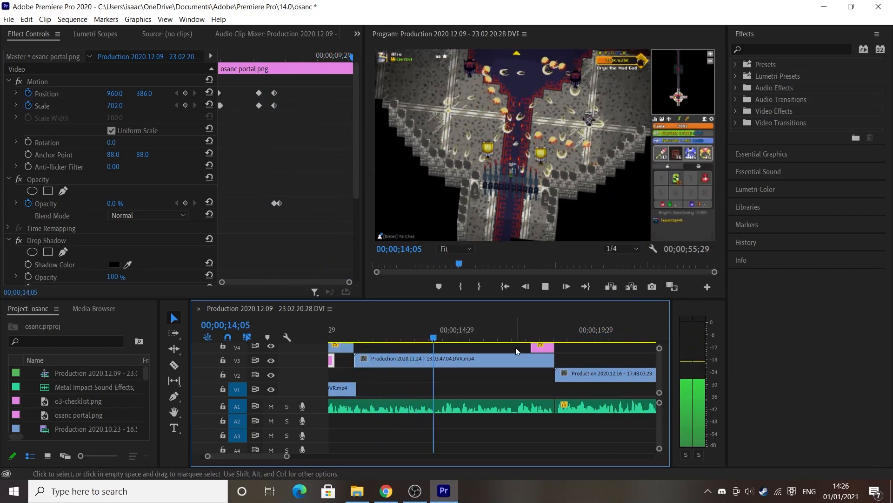
Scrub the gameplay clip between 00;00;11;29 and 00;00;18;06 and examine the scale keyframes of the Screenshot_10.png flowchart image
{"action": "left_click", "coordinate": [464, 338]}
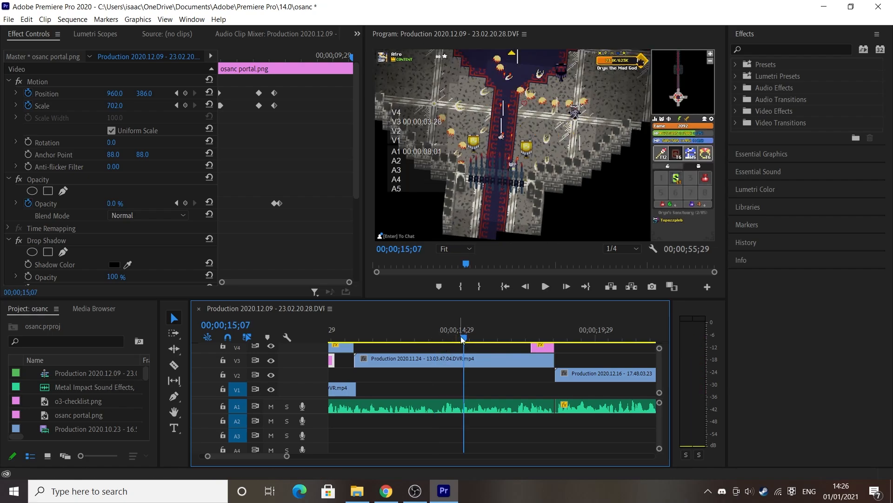
{"action": "left_click_drag", "start_coordinate": [463, 339], "coordinate": [456, 337]}
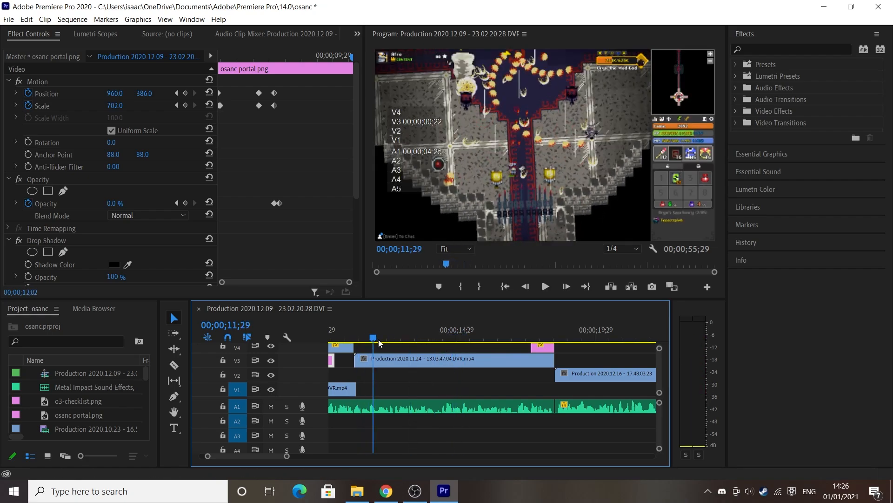
{"action": "left_click_drag", "start_coordinate": [426, 338], "coordinate": [546, 338]}
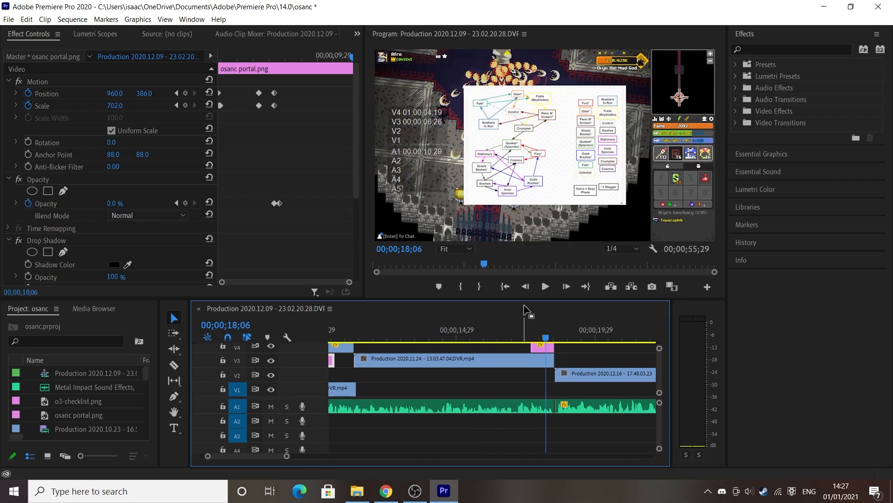
{"action": "left_click", "coordinate": [543, 347]}
{"action": "mouse_move", "coordinate": [245, 58]}
{"action": "left_mouse_down"}
{"action": "mouse_move", "coordinate": [208, 68]}
{"action": "mouse_move", "coordinate": [239, 61]}
{"action": "left_mouse_up"}
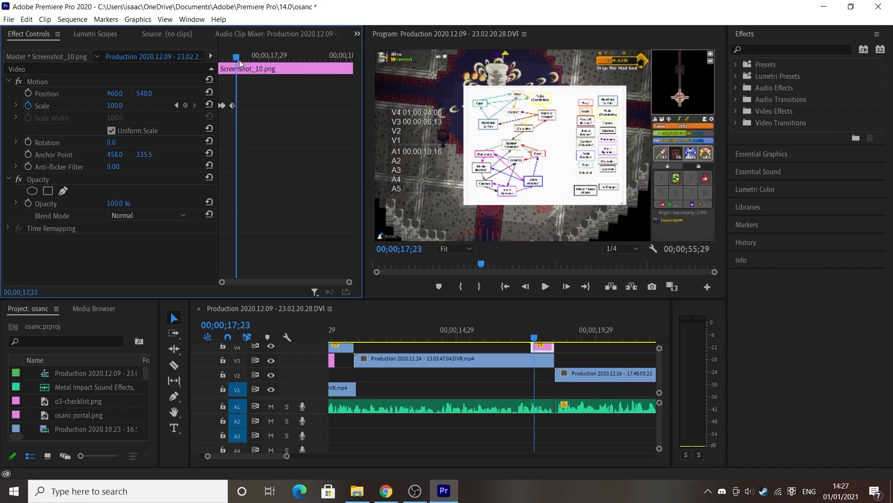
Show more of the sequence in the timeline and play it from 00;00;25;21 to the cut at 00;00;28;17
{"action": "mouse_move", "coordinate": [463, 300]}
{"action": "left_mouse_down"}
{"action": "mouse_move", "coordinate": [463, 314]}
{"action": "mouse_move", "coordinate": [463, 283]}
{"action": "left_mouse_up"}
{"action": "left_click_drag", "start_coordinate": [286, 456], "coordinate": [337, 456]}
{"action": "left_click_drag", "start_coordinate": [487, 326], "coordinate": [538, 327]}
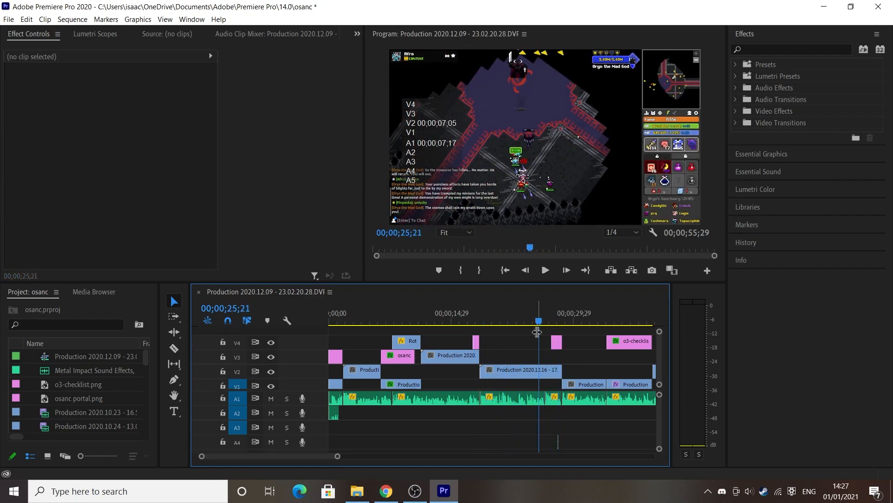
{"action": "key", "text": "space"}
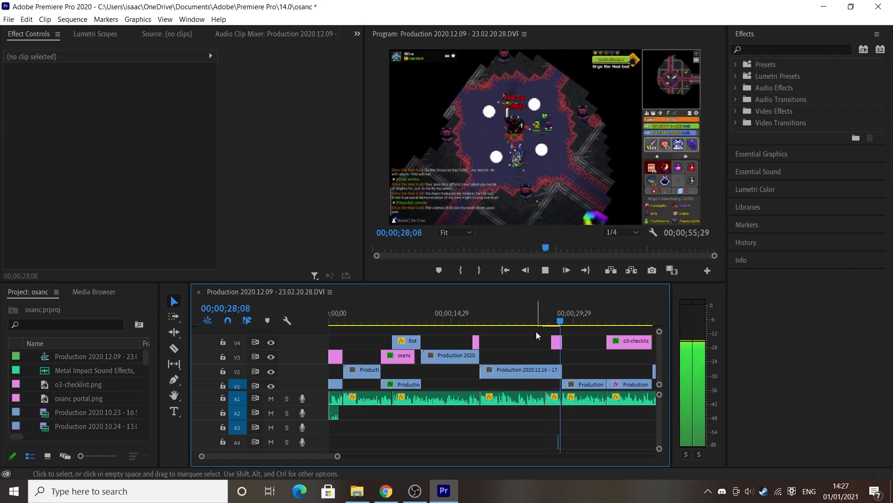
{"action": "key", "text": "space"}
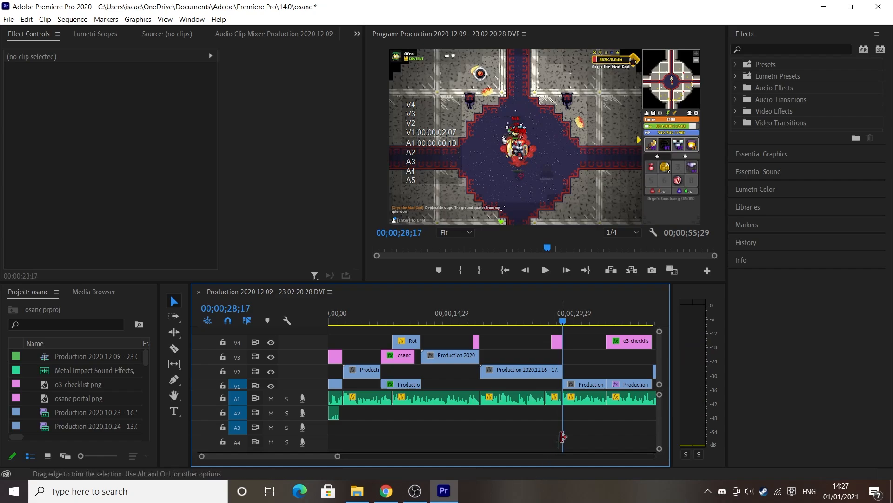
Listen to the Metal Impact Sound Effects clip on A4 up close and check its audio gain settings without changing them
{"action": "left_click", "coordinate": [558, 441]}
{"action": "left_click_drag", "start_coordinate": [337, 456], "coordinate": [270, 456]}
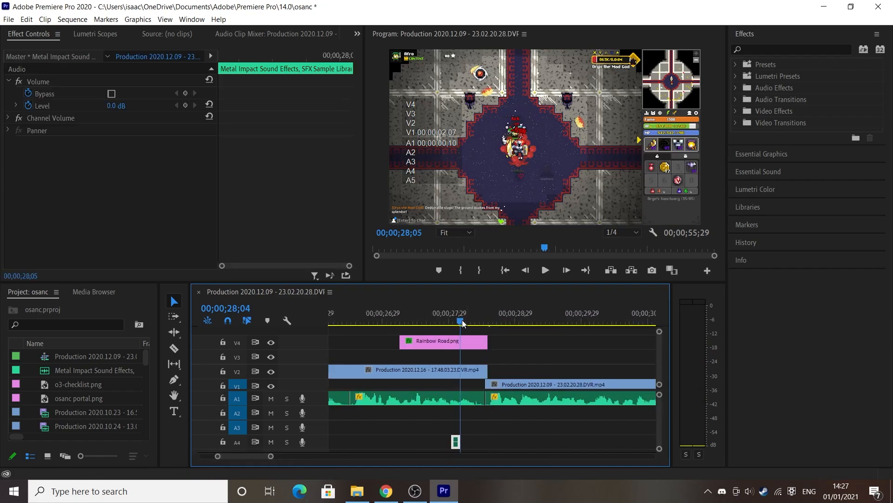
{"action": "key", "text": "space"}
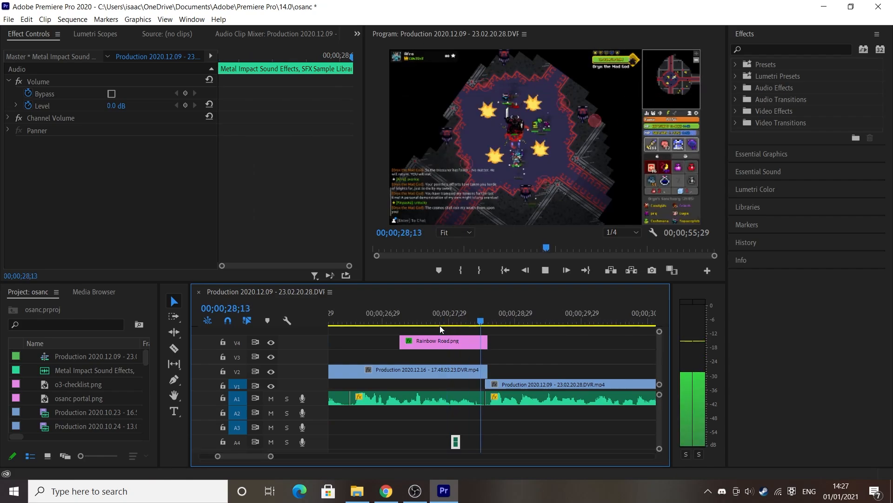
{"action": "left_click", "coordinate": [445, 321]}
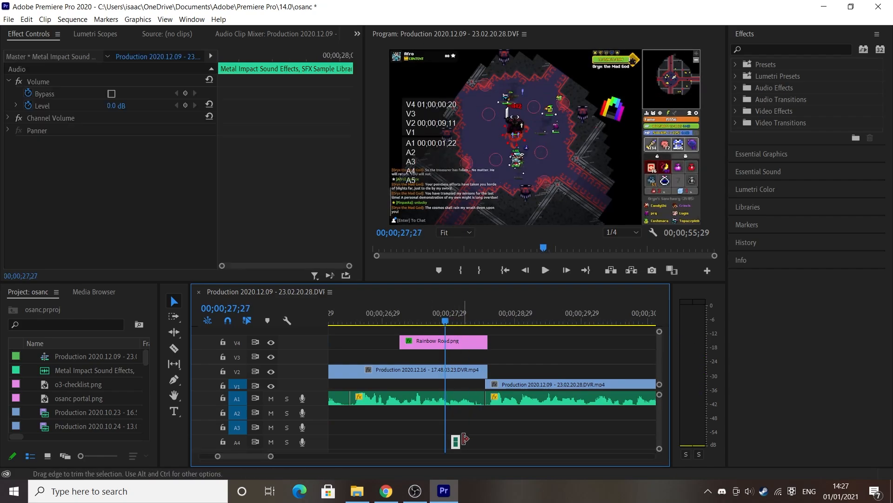
{"action": "right_click", "coordinate": [456, 445]}
{"action": "left_click", "coordinate": [493, 265]}
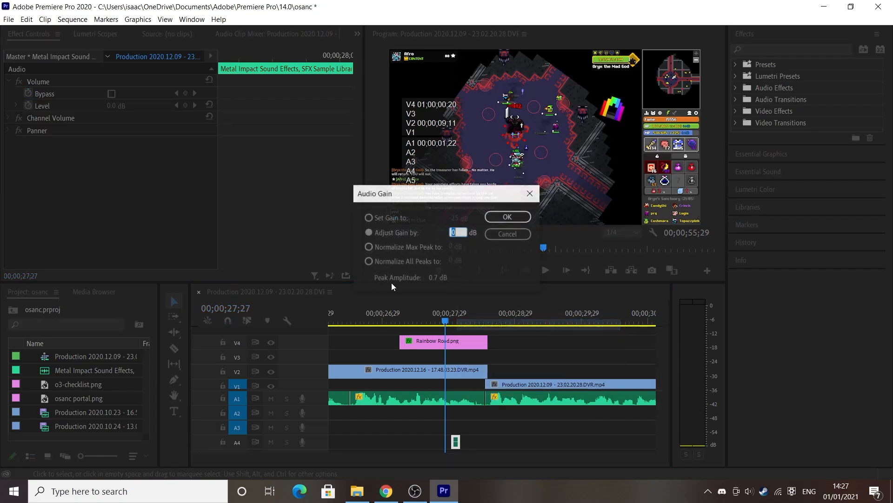
{"action": "left_click", "coordinate": [502, 234]}
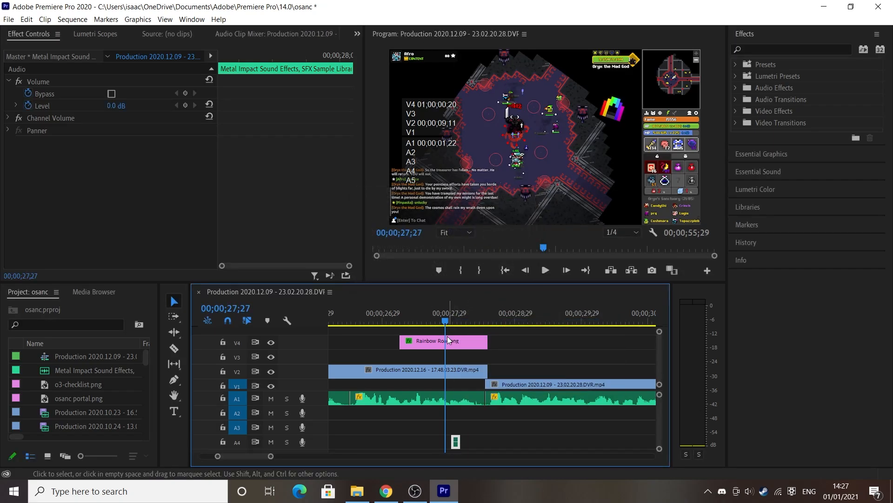
Replay the impact moment from 00;00;28;01 and scrub through the Rainbow Road.png animation
{"action": "left_click", "coordinate": [449, 322]}
{"action": "left_click_drag", "start_coordinate": [449, 326], "coordinate": [455, 326]}
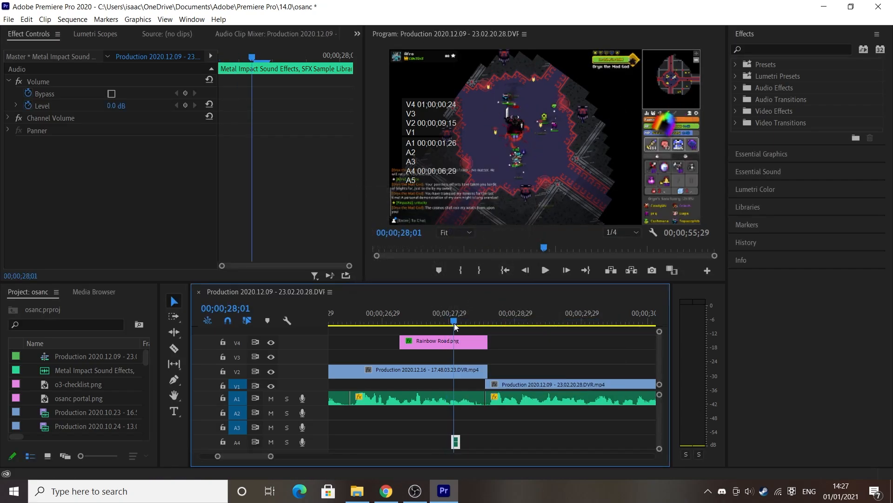
{"action": "key", "text": "space"}
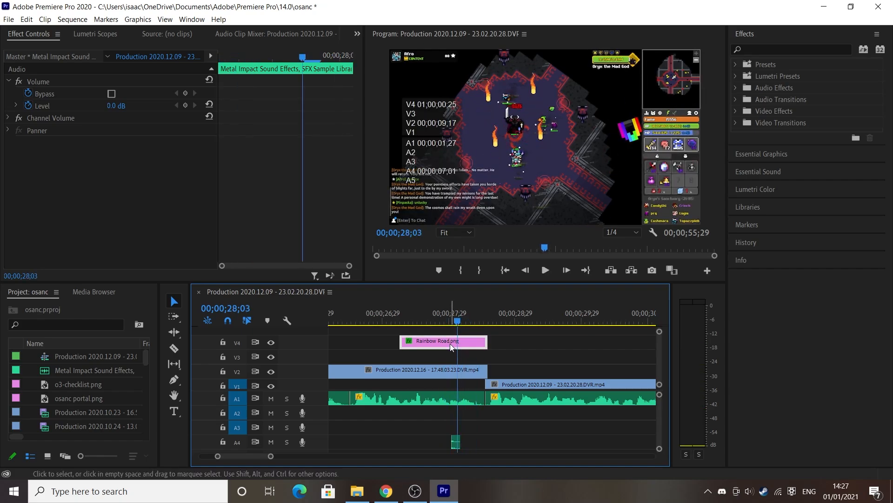
{"action": "left_click", "coordinate": [450, 343]}
{"action": "left_click_drag", "start_coordinate": [250, 63], "coordinate": [337, 79]}
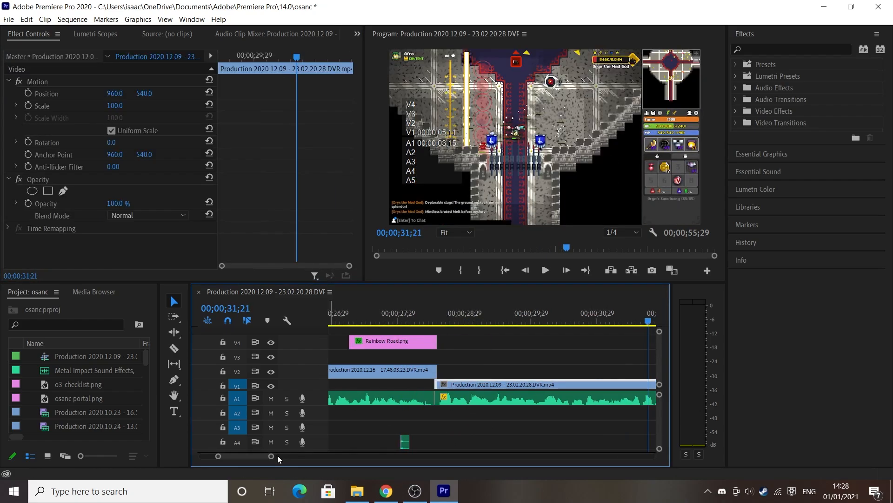
Play on from 00;00;31;21, scrub to the o3-checklist.png image at 00;00;35;12, and enlarge the program preview
{"action": "scroll", "coordinate": [277, 456], "scroll_direction": "down", "scroll_amount": 3}
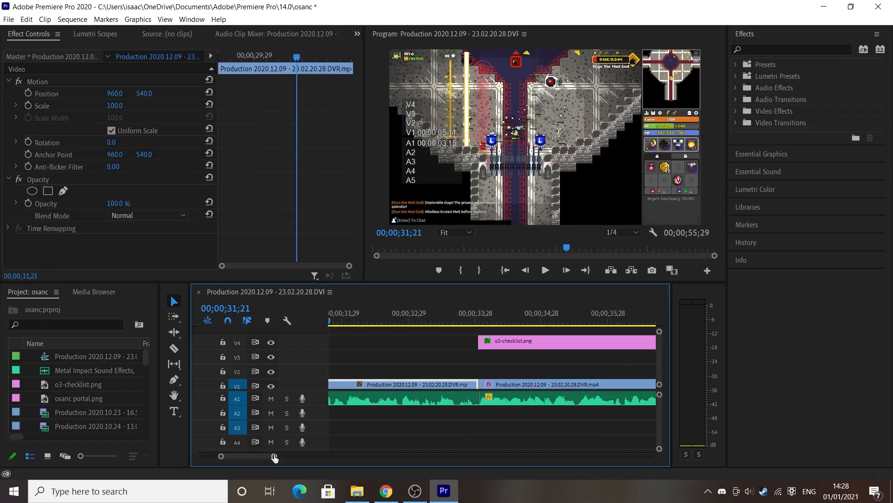
{"action": "key", "text": "space"}
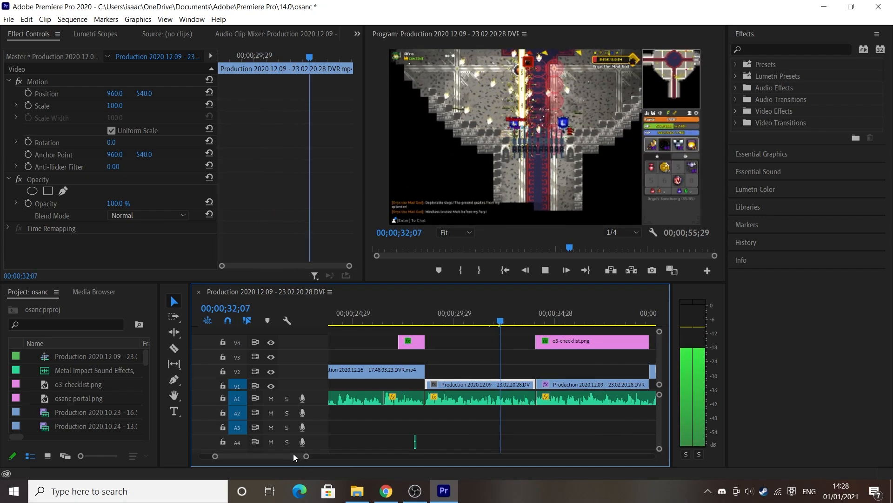
{"action": "left_click_drag", "start_coordinate": [539, 321], "coordinate": [564, 324]}
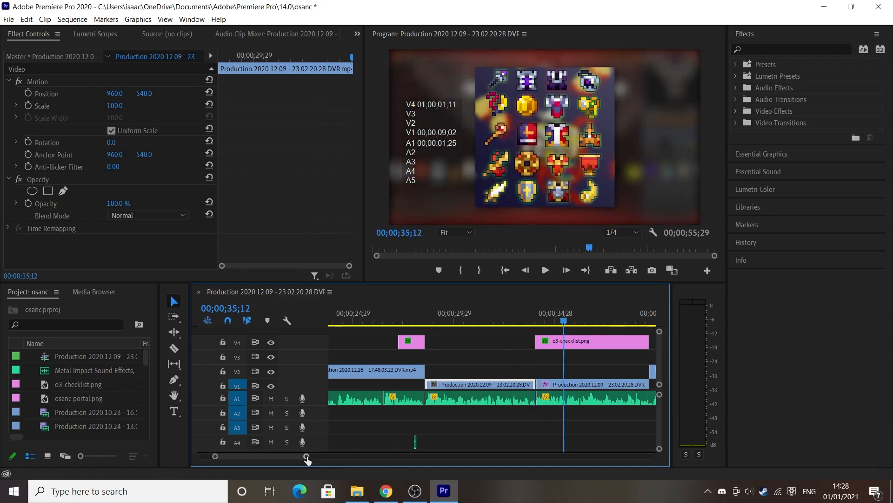
{"action": "left_click_drag", "start_coordinate": [307, 457], "coordinate": [315, 453]}
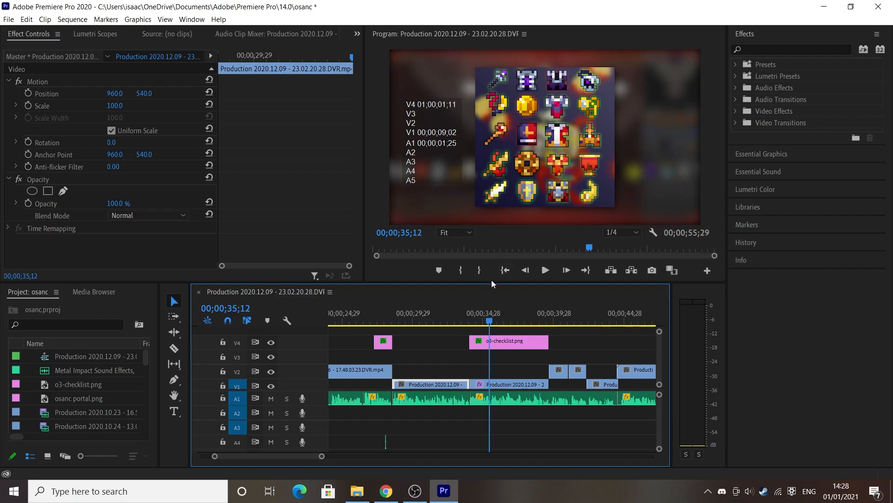
{"action": "left_click_drag", "start_coordinate": [493, 284], "coordinate": [494, 318]}
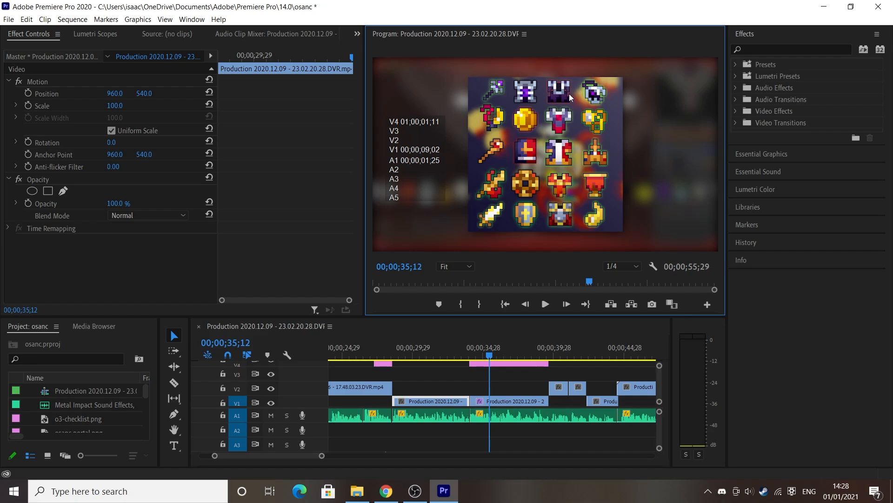
Play the short gameplay clips that follow the checklist image up to 00;00;45;25
{"action": "left_click_drag", "start_coordinate": [487, 355], "coordinate": [559, 353]}
{"action": "key", "text": "space"}
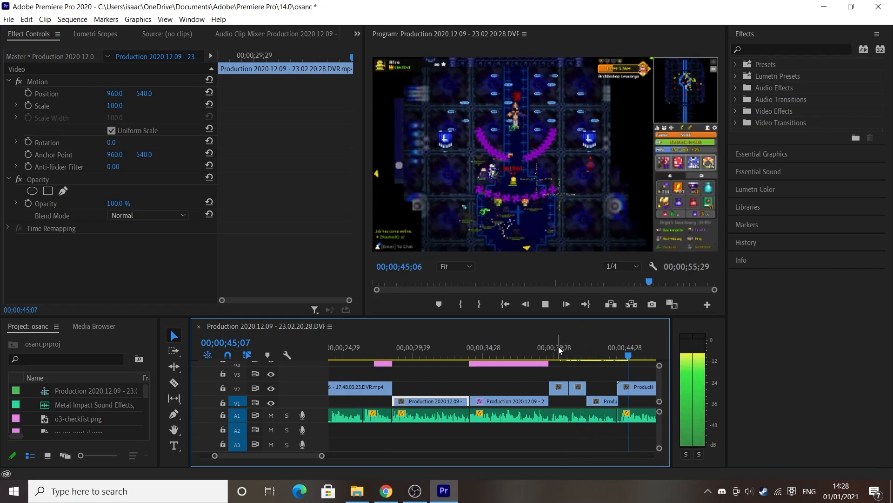
{"action": "scroll", "coordinate": [422, 395], "scroll_direction": "down", "scroll_amount": 5}
{"action": "key", "text": "space"}
{"action": "mouse_move", "coordinate": [333, 456]}
{"action": "left_mouse_down"}
{"action": "mouse_move", "coordinate": [341, 457]}
{"action": "mouse_move", "coordinate": [323, 453]}
{"action": "left_mouse_up"}
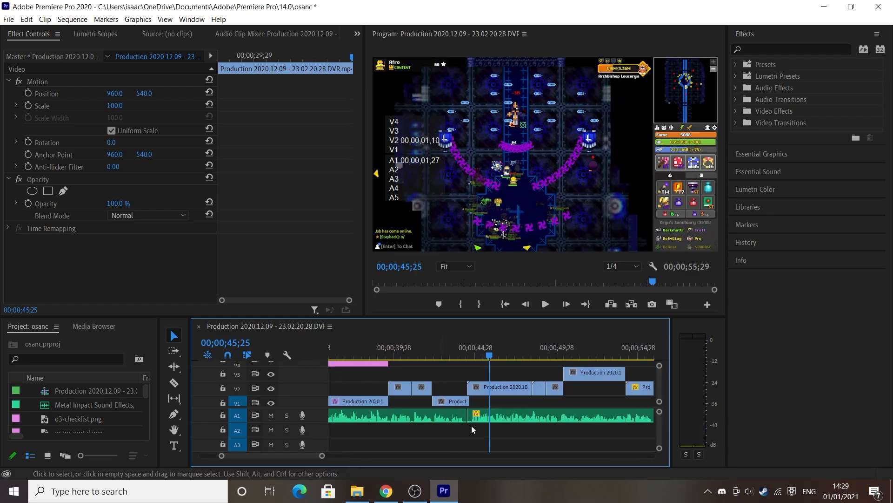
Play the boss fight clips from 00;00;47;15 to 00;00;51;13
{"action": "left_click", "coordinate": [518, 357]}
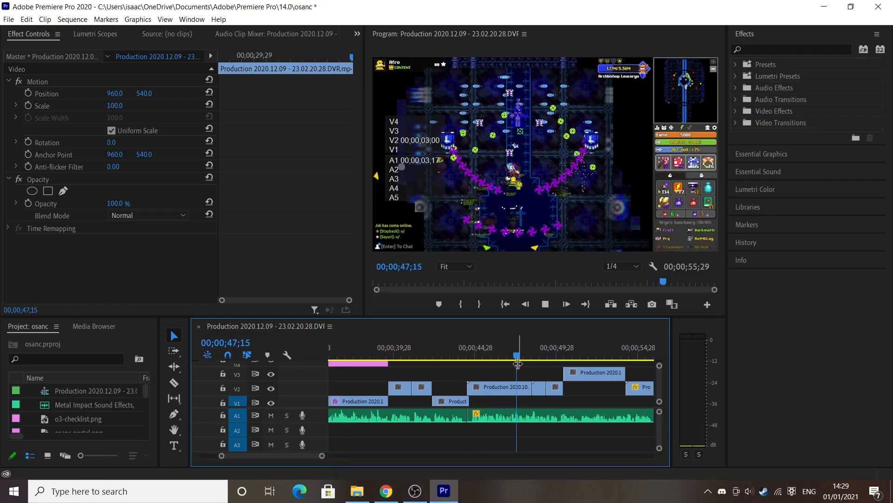
{"action": "key", "text": "space"}
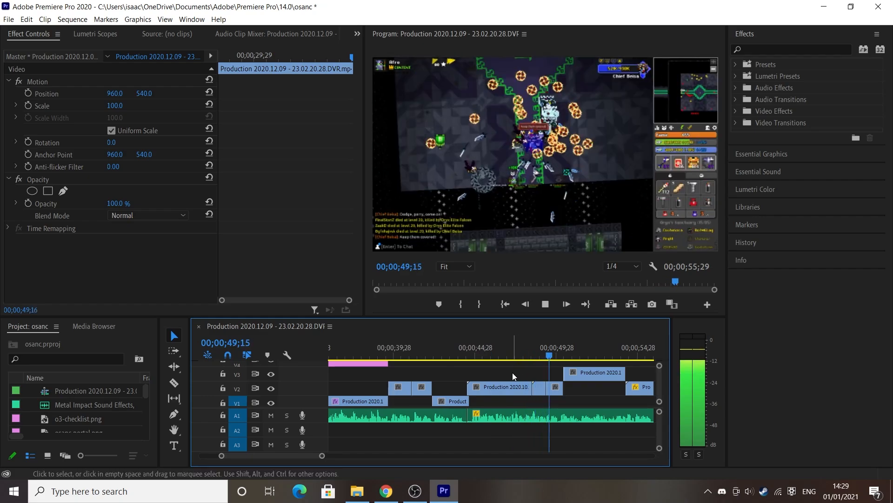
{"action": "key", "text": "space"}
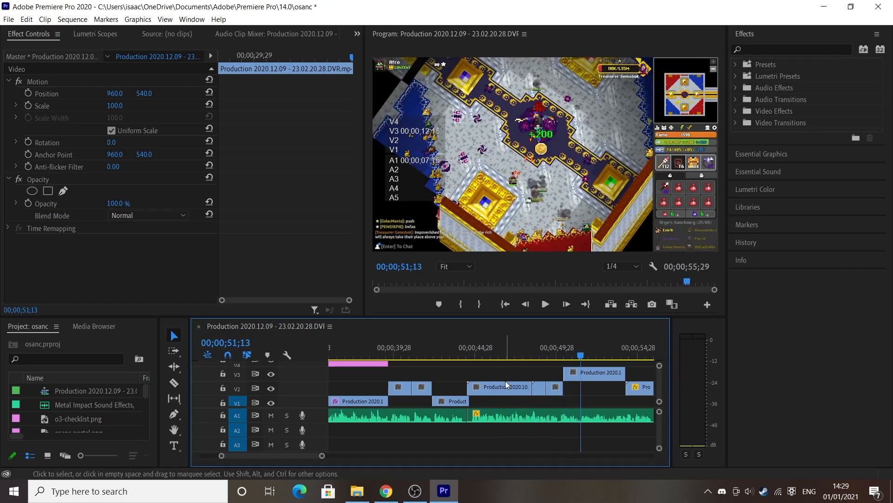
Scrub to the final cut near 00;00;54;04 and play the closing clip from 00;00;54;00 to the sequence's end
{"action": "left_click_drag", "start_coordinate": [581, 352], "coordinate": [628, 354]}
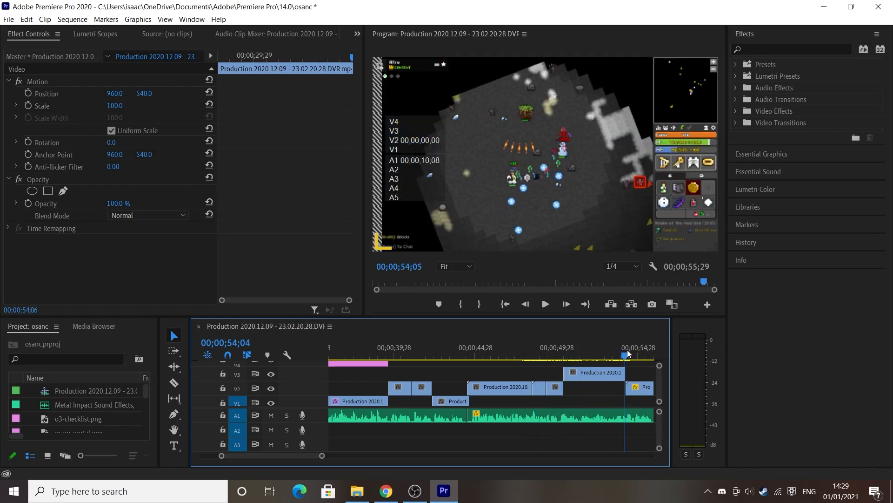
{"action": "left_click_drag", "start_coordinate": [322, 456], "coordinate": [320, 452]}
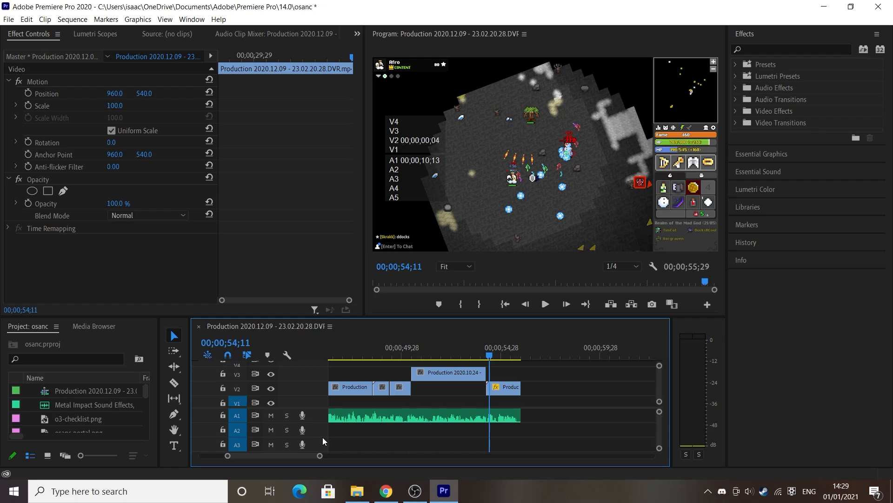
{"action": "left_click", "coordinate": [483, 357]}
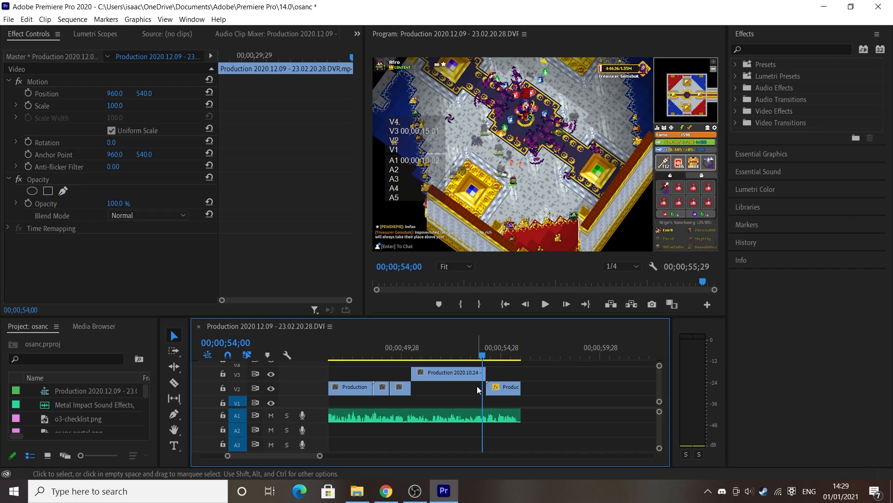
{"action": "key", "text": "space"}
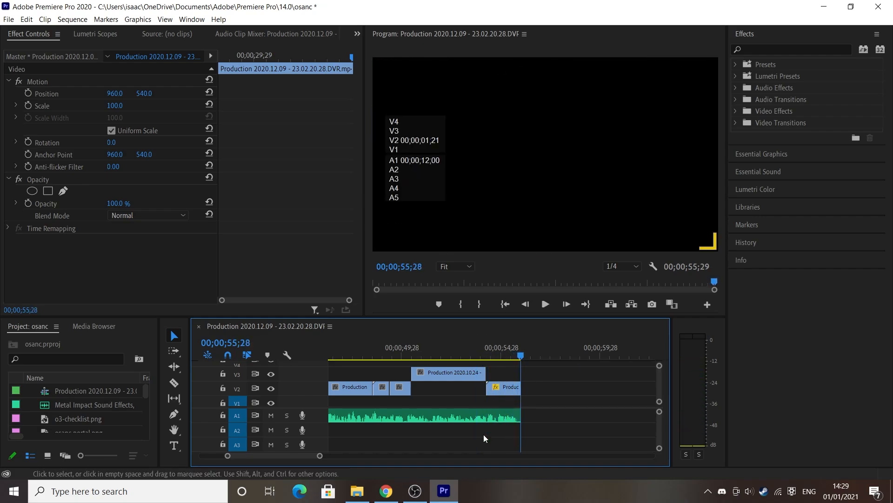
Switch to Chrome and view the 2020 Realm Recap video on YouTube at 9:53, leaving it paused
{"action": "key", "text": "alt+Tab"}
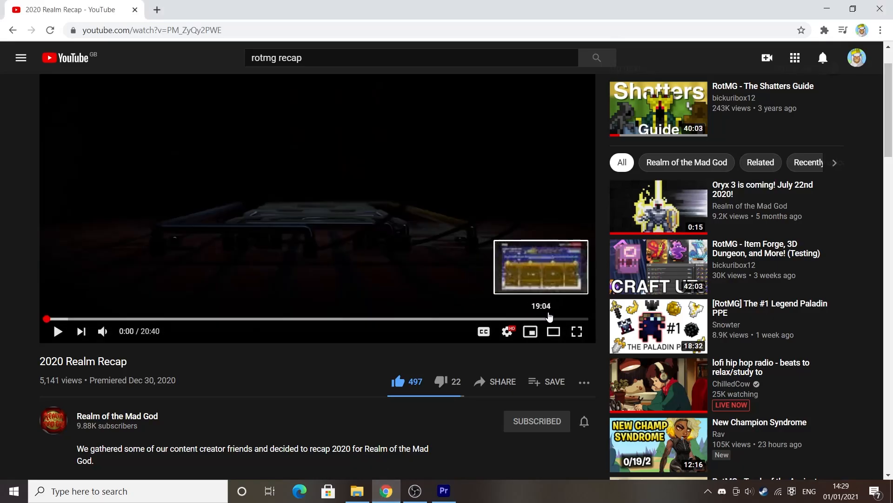
{"action": "left_click", "coordinate": [305, 319]}
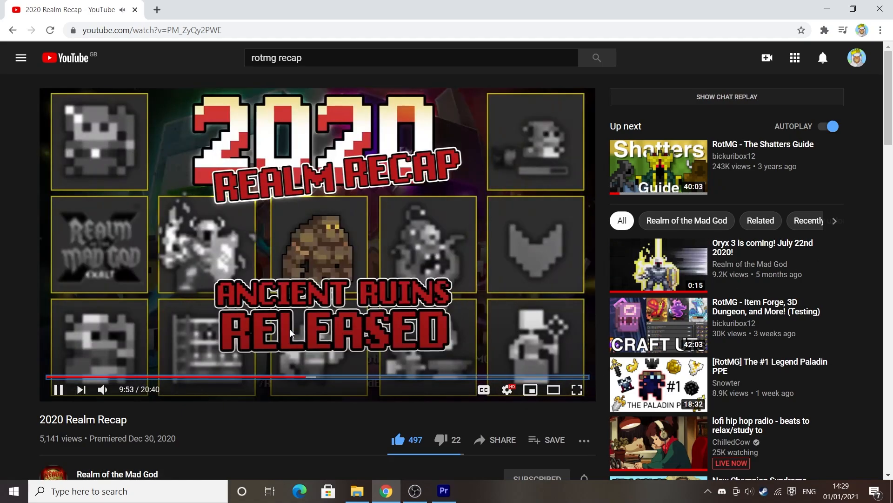
{"action": "left_click", "coordinate": [164, 344]}
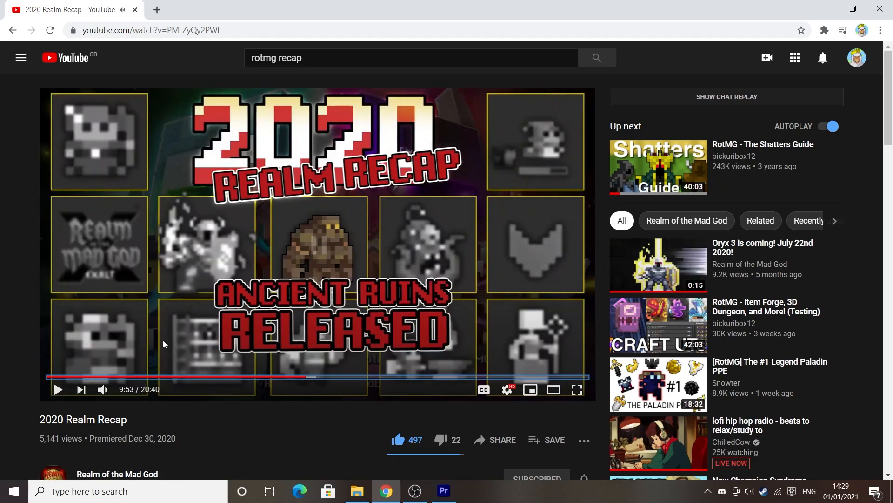
Return to Premiere Pro and open the vitalcombat2020 project with its whole sequence shown in the timeline
{"action": "left_click", "coordinate": [443, 490]}
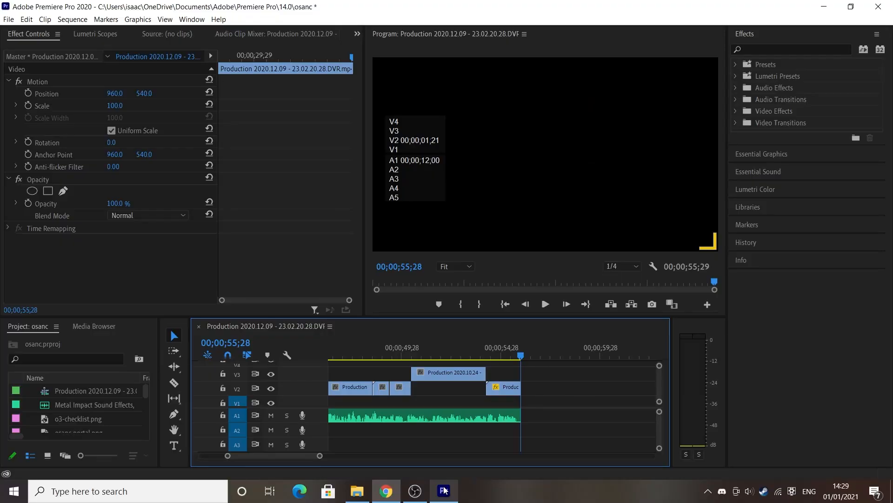
{"action": "left_click_drag", "start_coordinate": [519, 357], "coordinate": [477, 358]}
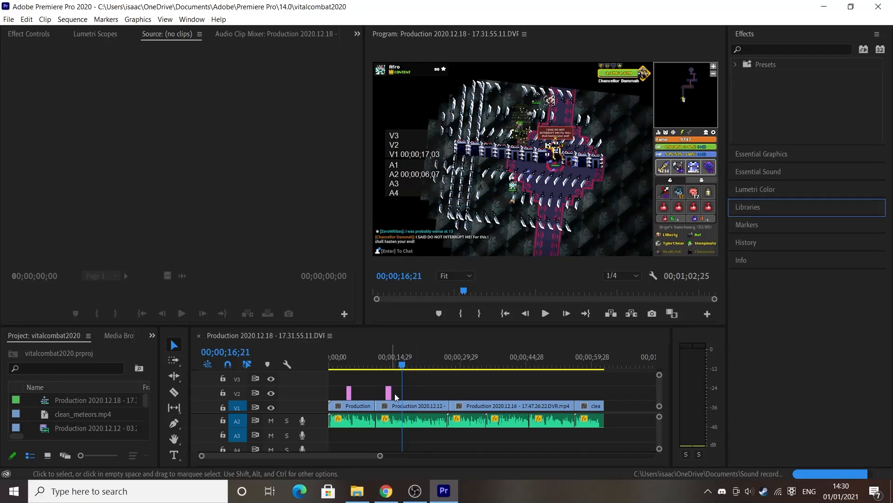
{"action": "mouse_move", "coordinate": [376, 454]}
{"action": "left_mouse_down"}
{"action": "mouse_move", "coordinate": [420, 457]}
{"action": "mouse_move", "coordinate": [365, 458]}
{"action": "mouse_move", "coordinate": [413, 460]}
{"action": "mouse_move", "coordinate": [375, 459]}
{"action": "left_mouse_up"}
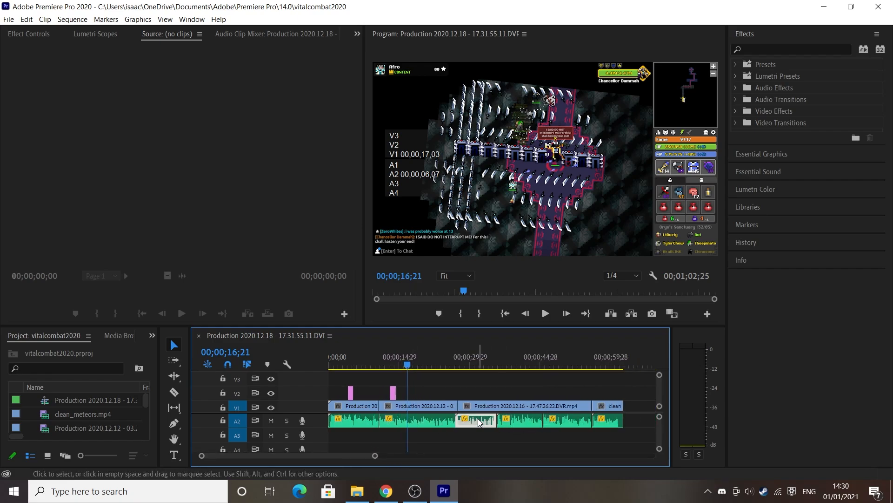
Open the Voice Recorder app and maximize its window to view the list of voice recordings
{"action": "key", "text": "super+s"}
{"action": "type", "text": "voice"}
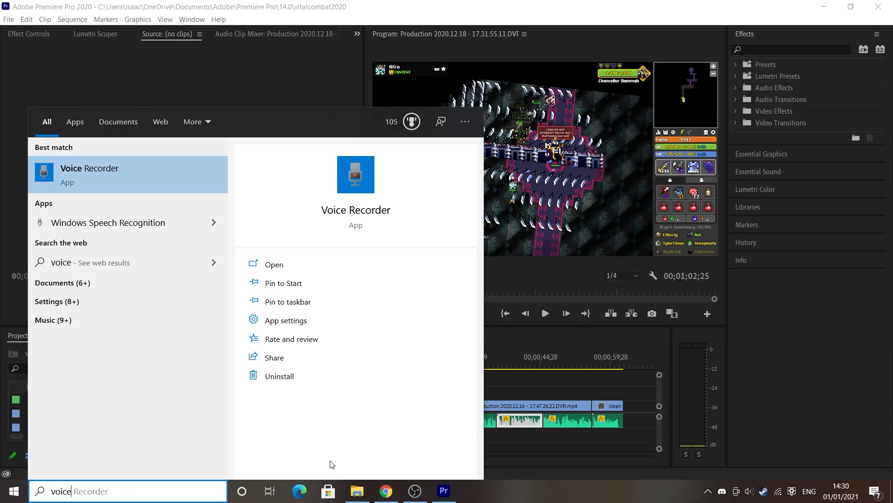
{"action": "key", "text": "Return"}
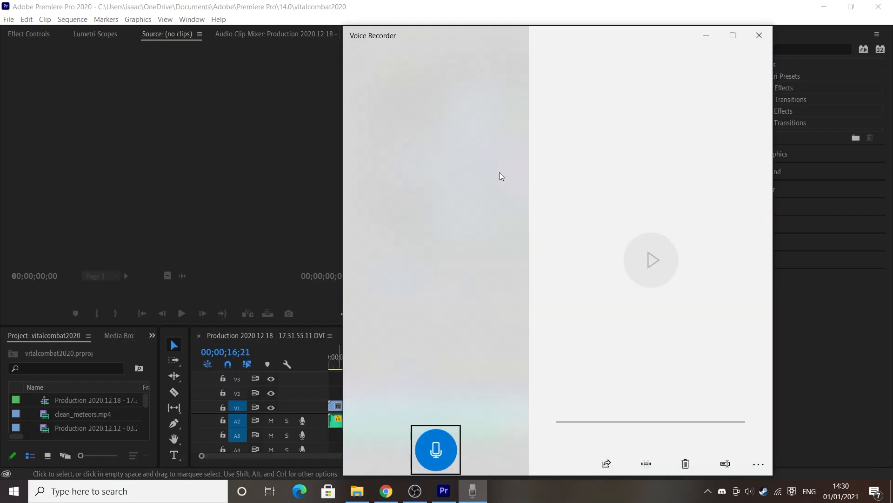
{"action": "scroll", "coordinate": [510, 172], "scroll_direction": "down", "scroll_amount": 2}
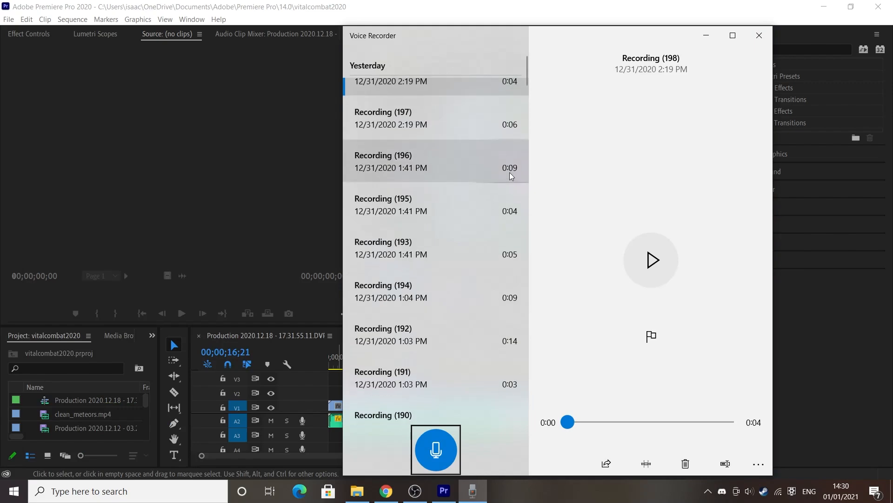
{"action": "scroll", "coordinate": [495, 116], "scroll_direction": "up", "scroll_amount": 1}
{"action": "double_click", "coordinate": [576, 40]}
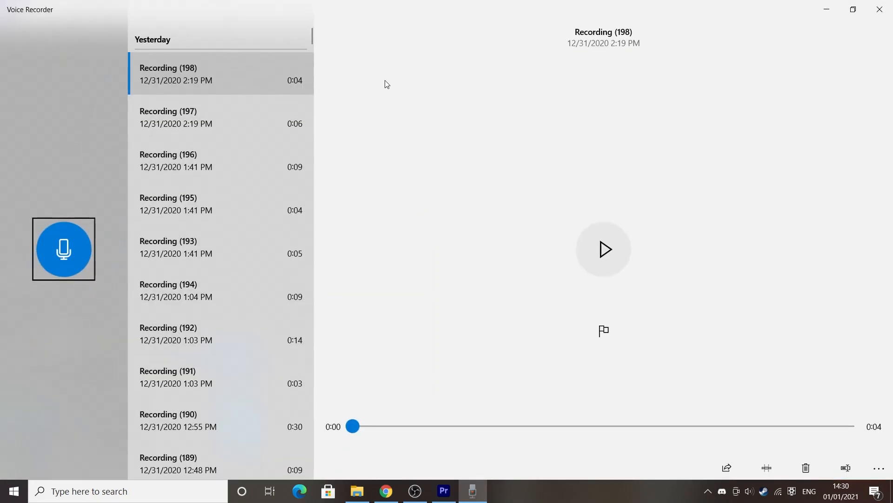
Find the 11/28/2020 entries among the older recordings and play Recording (733)
{"action": "left_click_drag", "start_coordinate": [310, 35], "coordinate": [322, 261]}
{"action": "scroll", "coordinate": [250, 245], "scroll_direction": "down", "scroll_amount": 8}
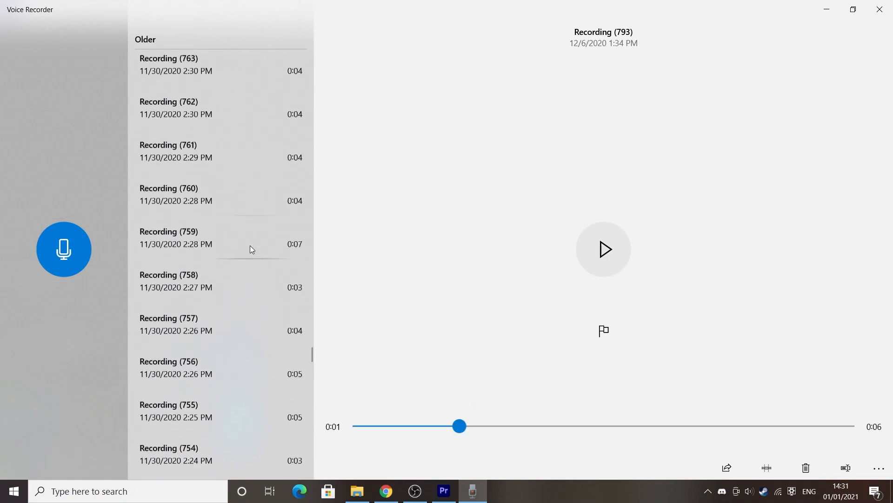
{"action": "scroll", "coordinate": [247, 255], "scroll_direction": "down", "scroll_amount": 15}
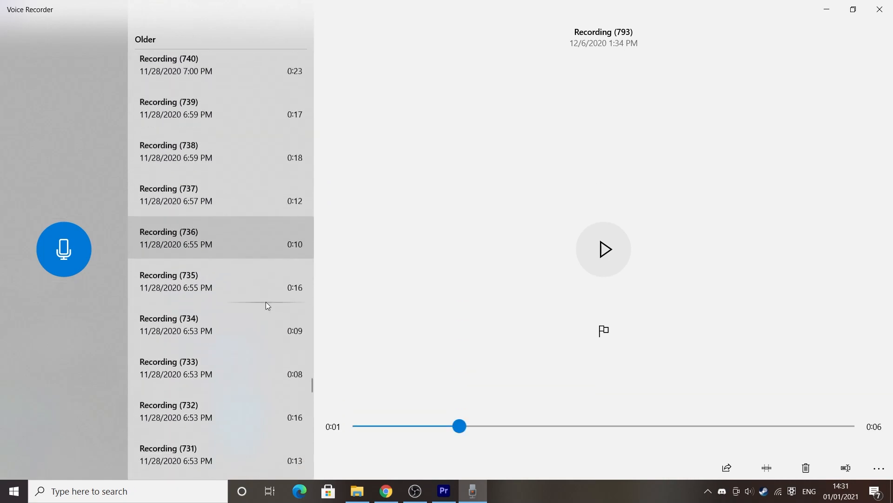
{"action": "left_click", "coordinate": [244, 318]}
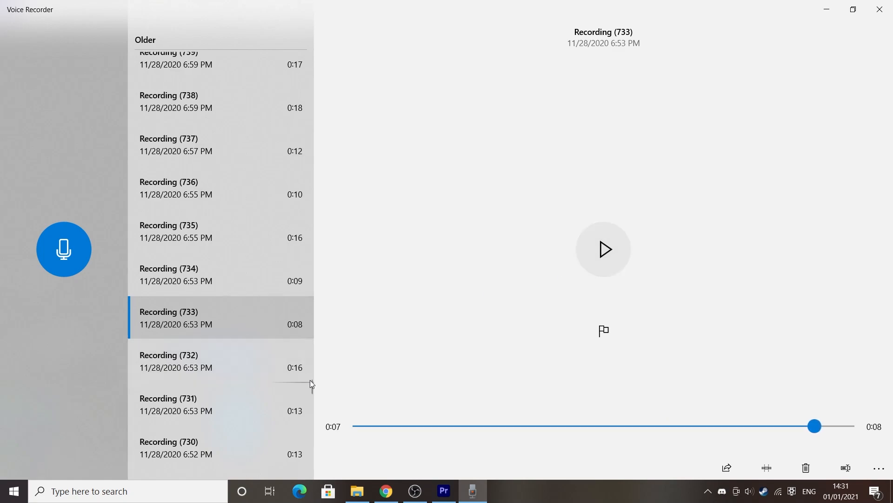
Go back to yesterday's recordings, play the first seconds of Recording (184) and pause it
{"action": "scroll", "coordinate": [309, 386], "scroll_direction": "up", "scroll_amount": 3}
{"action": "left_click_drag", "start_coordinate": [308, 388], "coordinate": [306, 62]}
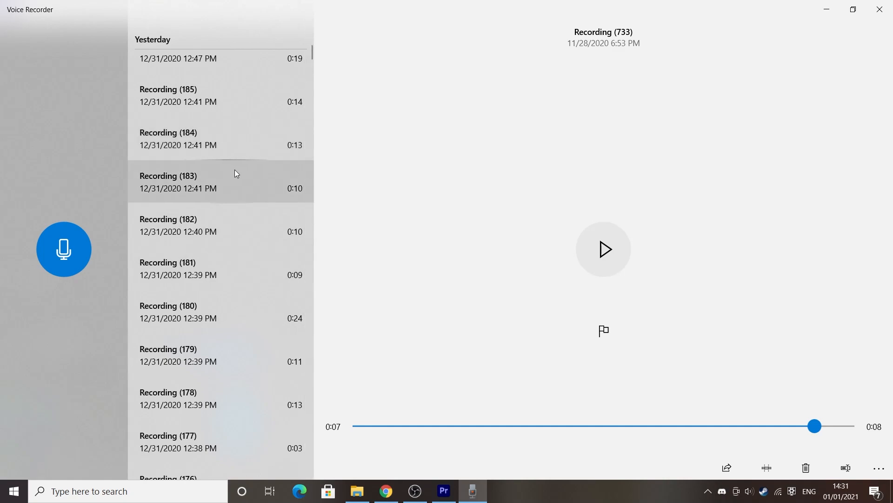
{"action": "left_click", "coordinate": [221, 151]}
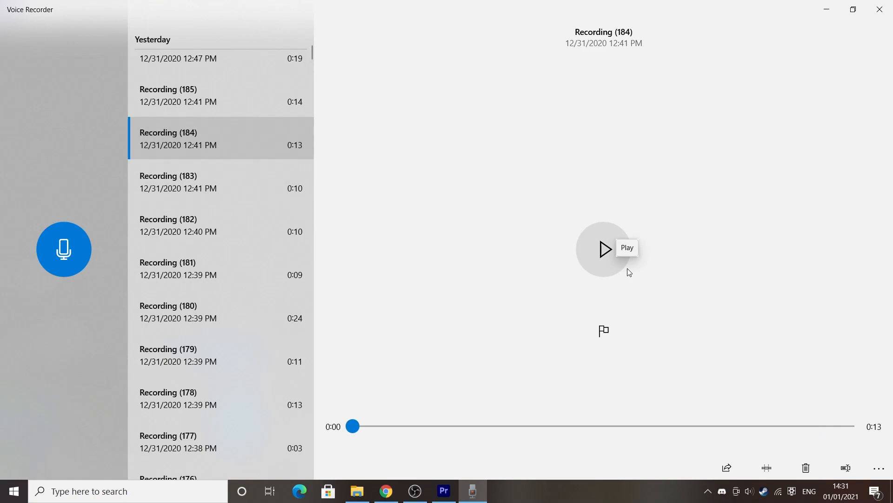
{"action": "scroll", "coordinate": [283, 206], "scroll_direction": "up", "scroll_amount": 3}
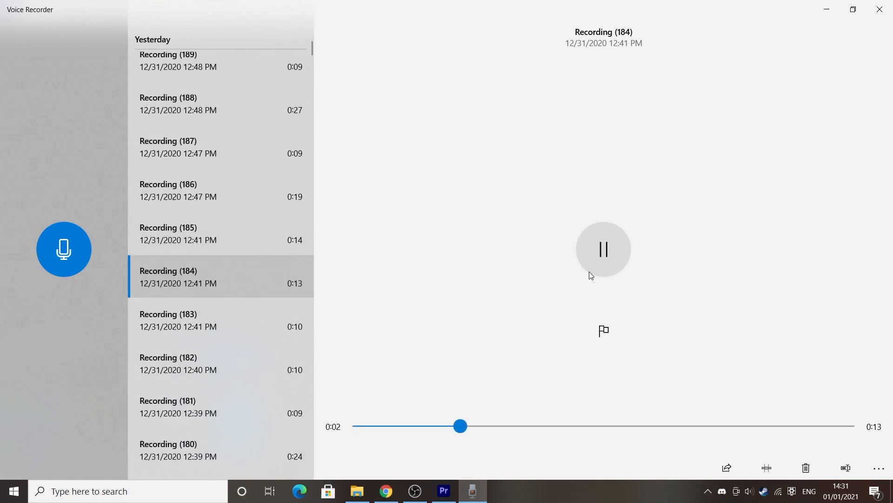
{"action": "left_click", "coordinate": [590, 273]}
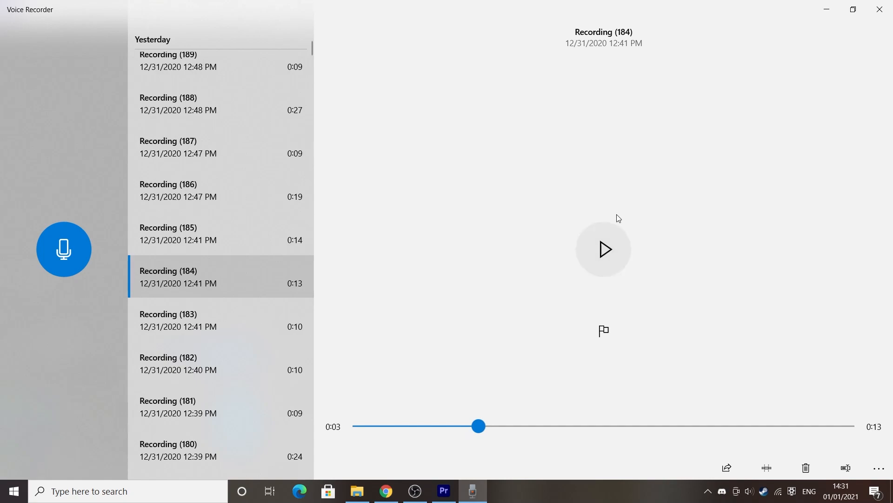
Switch to Premiere Pro and view the audio gain of the second A2 clip, leaving it unchanged
{"action": "left_click", "coordinate": [442, 492]}
{"action": "left_click", "coordinate": [429, 426]}
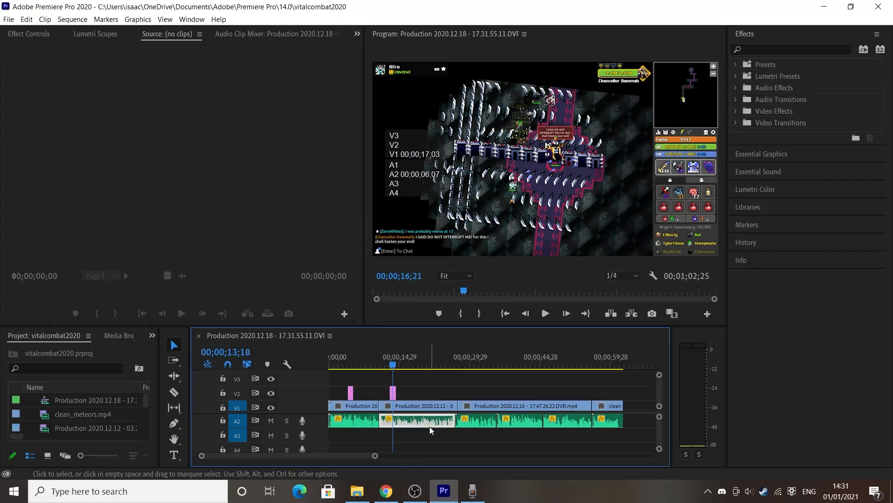
{"action": "right_click", "coordinate": [461, 421]}
{"action": "right_click", "coordinate": [420, 417]}
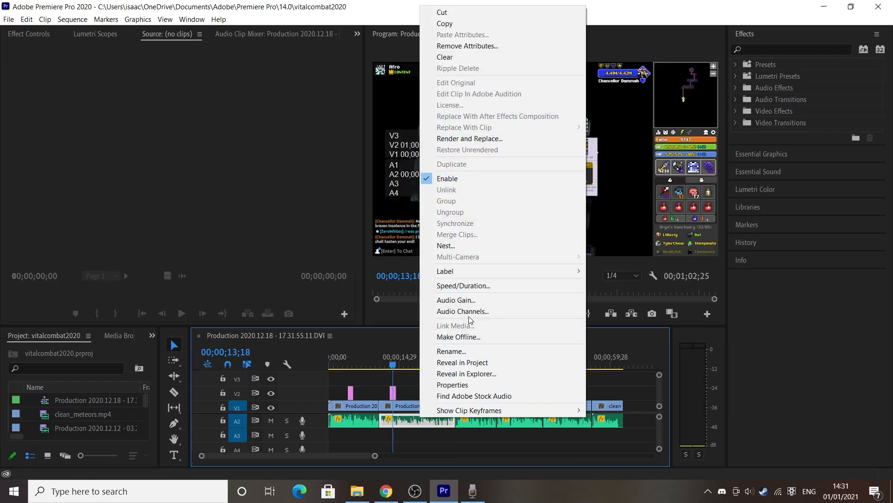
{"action": "left_click", "coordinate": [473, 296]}
{"action": "key", "text": "Escape"}
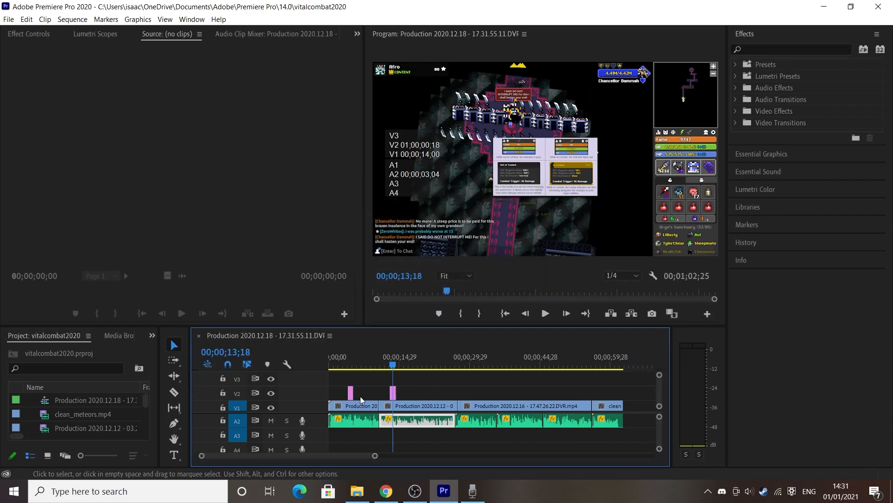
Inspect the gap between the two V2 images and place the playhead at 00;00;12;28, just before the second image
{"action": "left_click", "coordinate": [393, 393]}
{"action": "right_click", "coordinate": [394, 394]}
{"action": "left_click", "coordinate": [373, 391]}
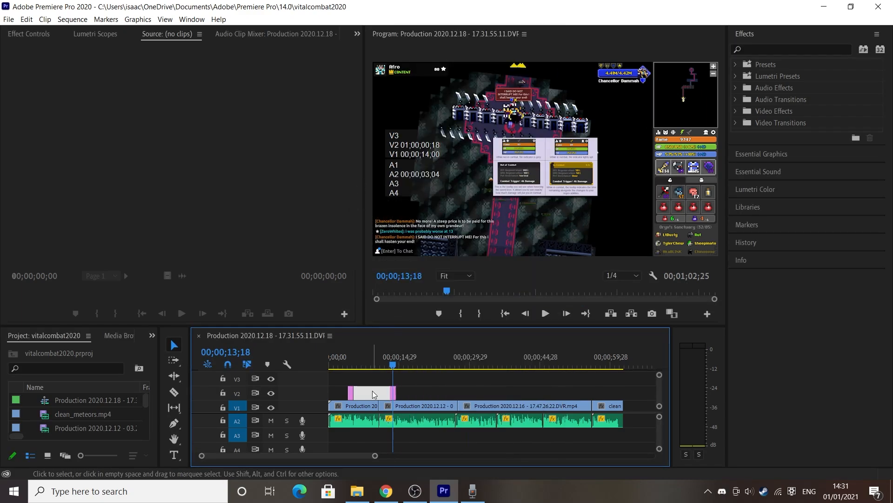
{"action": "left_click_drag", "start_coordinate": [375, 456], "coordinate": [346, 451]}
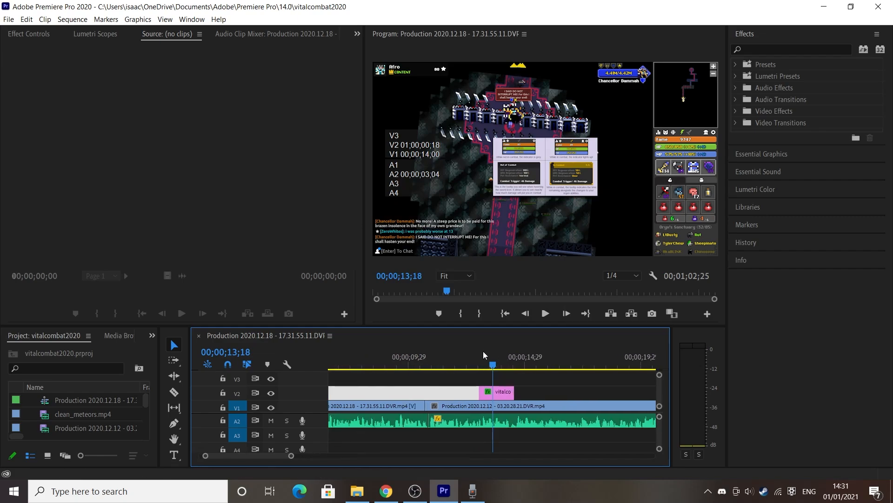
{"action": "mouse_move", "coordinate": [483, 354]}
{"action": "left_mouse_down"}
{"action": "mouse_move", "coordinate": [379, 358]}
{"action": "mouse_move", "coordinate": [480, 370]}
{"action": "left_mouse_up"}
{"action": "left_click", "coordinate": [445, 384]}
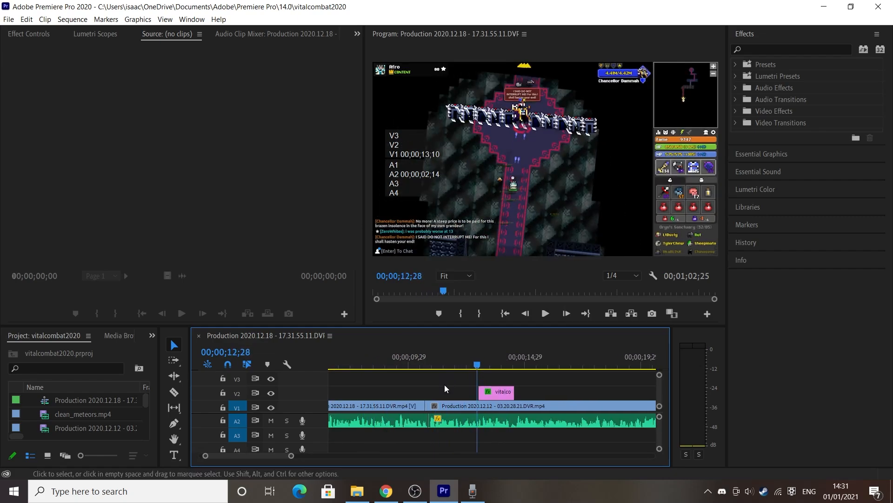
Scrub through the rest of the sequence and return the playhead to the first V2 image at 00;00;04;04
{"action": "left_click_drag", "start_coordinate": [291, 455], "coordinate": [356, 455]}
{"action": "left_click_drag", "start_coordinate": [357, 368], "coordinate": [573, 387]}
{"action": "left_click_drag", "start_coordinate": [361, 455], "coordinate": [454, 455]}
{"action": "left_click", "coordinate": [440, 365]}
{"action": "left_click_drag", "start_coordinate": [441, 366], "coordinate": [340, 369]}
{"action": "left_click_drag", "start_coordinate": [453, 455], "coordinate": [299, 456]}
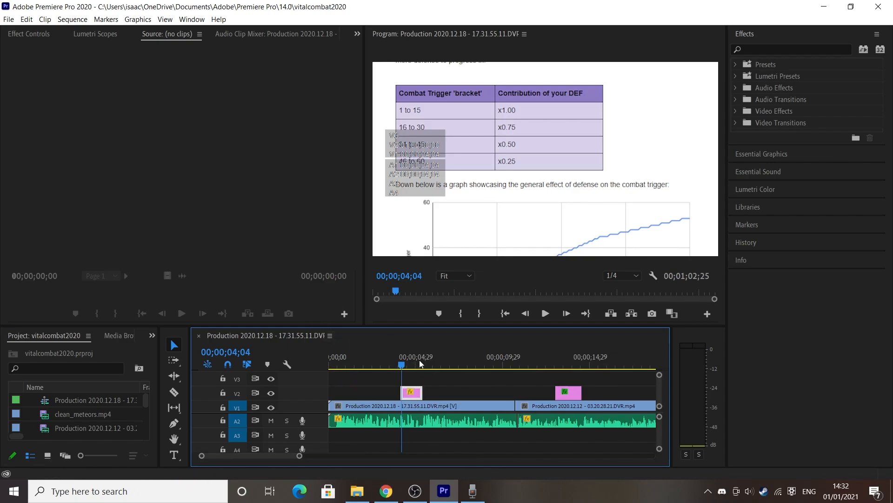
Play the scrolling first image on V2 twice, stopping the second playback at 00;00;05;07
{"action": "left_click", "coordinate": [433, 384]}
{"action": "left_click_drag", "start_coordinate": [402, 364], "coordinate": [397, 357]}
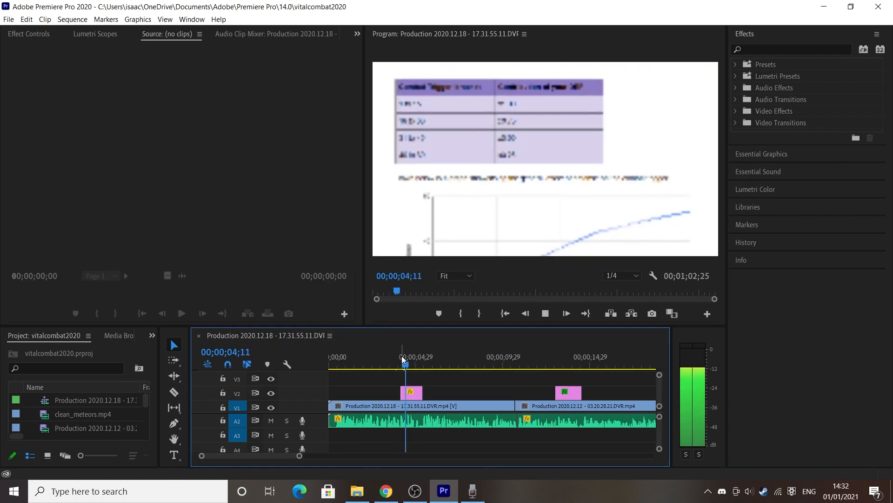
{"action": "key", "text": "space"}
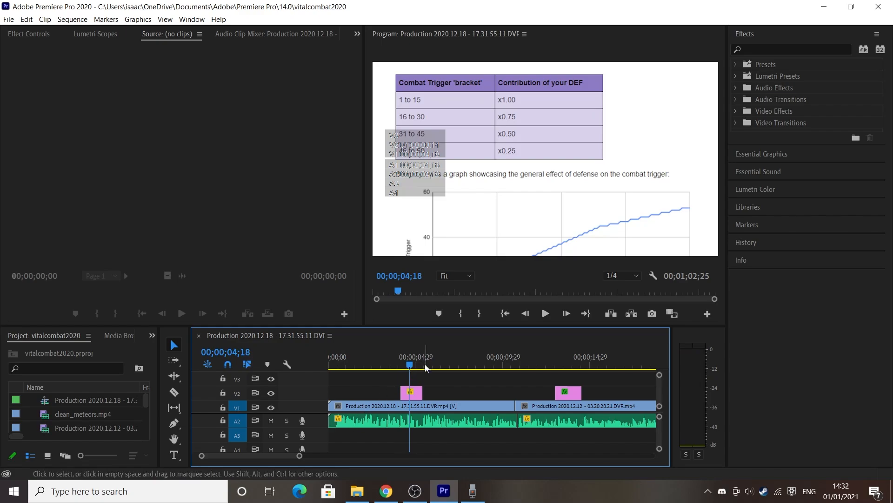
{"action": "left_click_drag", "start_coordinate": [410, 366], "coordinate": [367, 365]}
{"action": "key", "text": "space"}
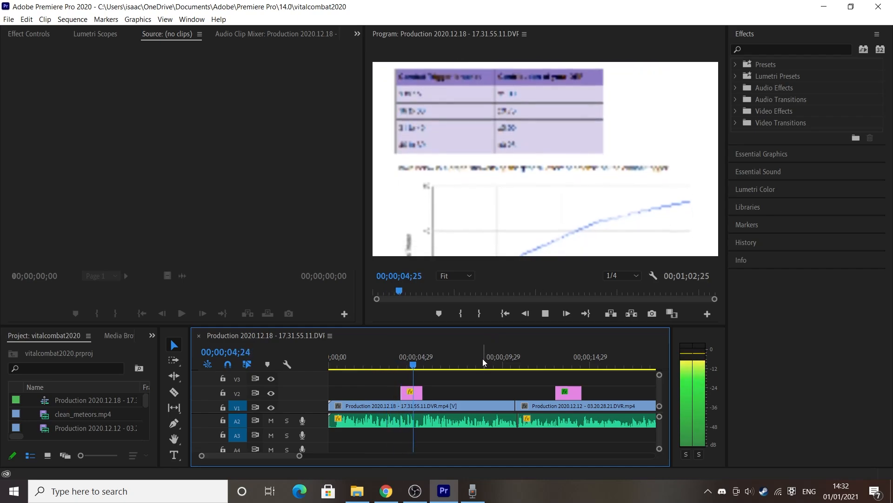
{"action": "key", "text": "space"}
Show the effect controls of the vitalcombat2.png clip and scrub its Position animation to 00;00;05;05
{"action": "left_click", "coordinate": [410, 392]}
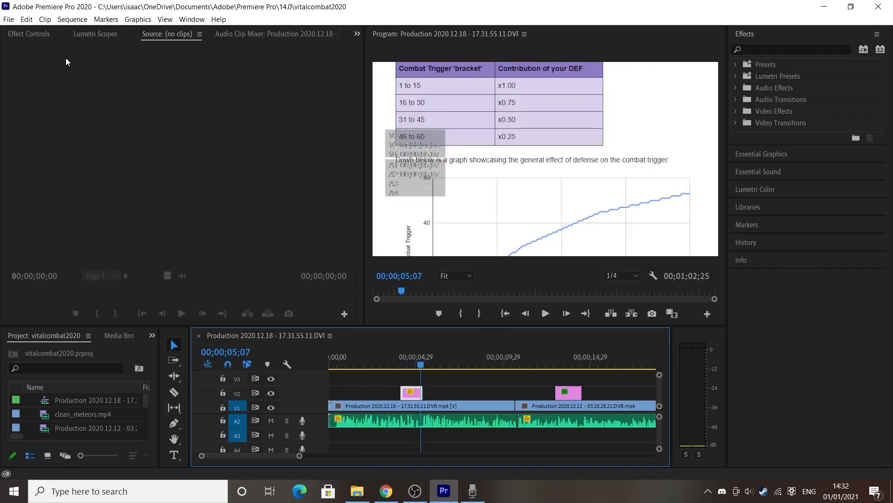
{"action": "left_click", "coordinate": [35, 36]}
{"action": "left_click_drag", "start_coordinate": [350, 311], "coordinate": [414, 306]}
{"action": "left_click_drag", "start_coordinate": [314, 56], "coordinate": [331, 93]}
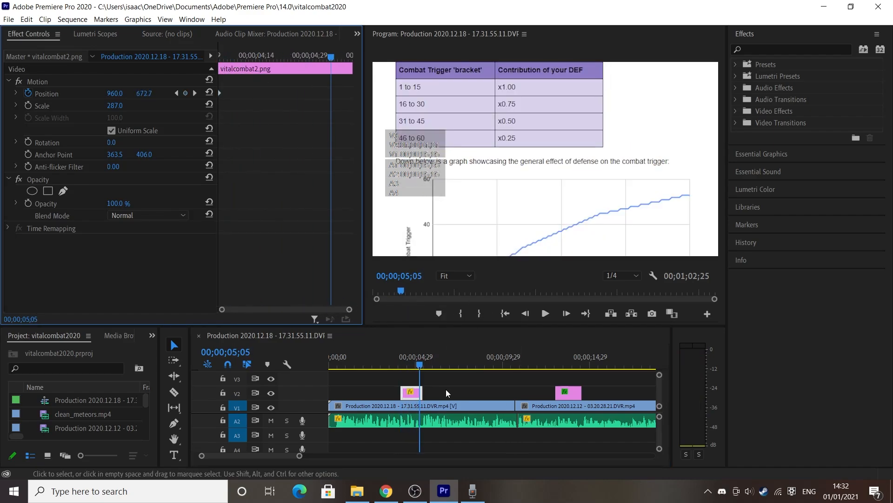
Temporarily lengthen the vitalcombat2.png clip on V2 to inspect its second Position keyframe, and undo the extension
{"action": "left_click_drag", "start_coordinate": [432, 367], "coordinate": [477, 393]}
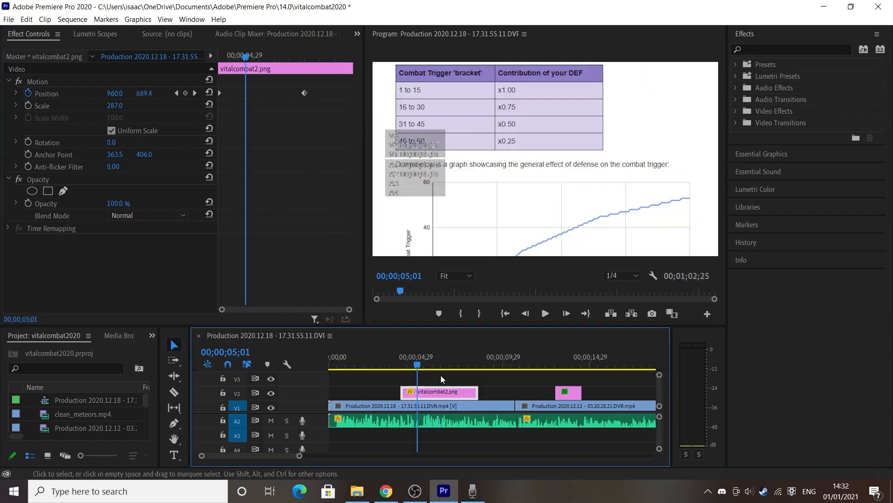
{"action": "left_click", "coordinate": [304, 95]}
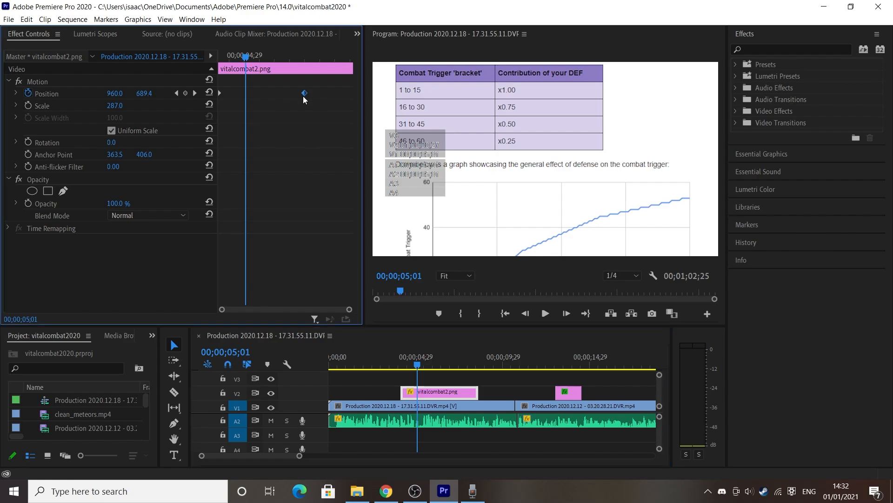
{"action": "key", "text": "ctrl+z"}
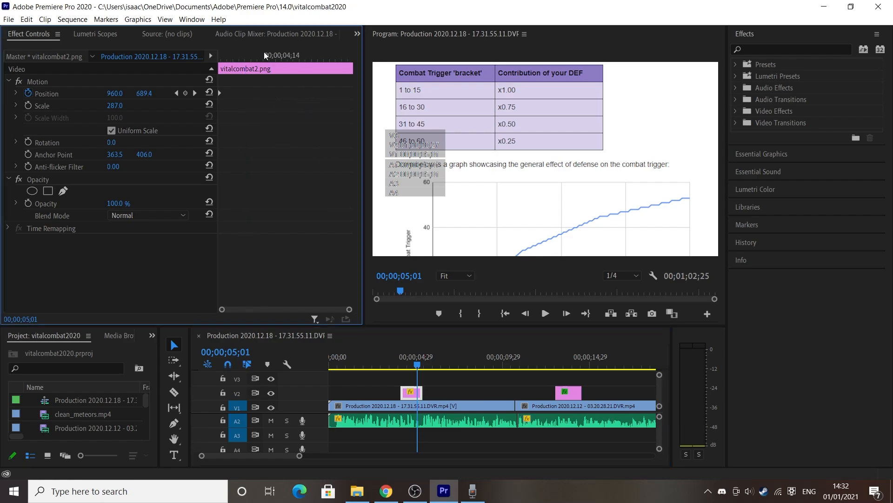
Replay the sequence from just before the vitalcombat2.png clip and stop after its upward scroll
{"action": "left_click_drag", "start_coordinate": [398, 368], "coordinate": [382, 380]}
{"action": "key", "text": "space"}
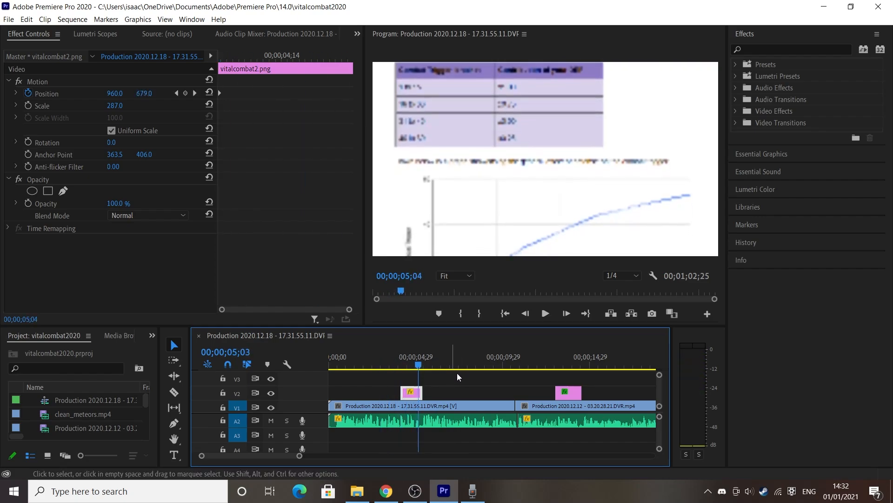
{"action": "key", "text": "space"}
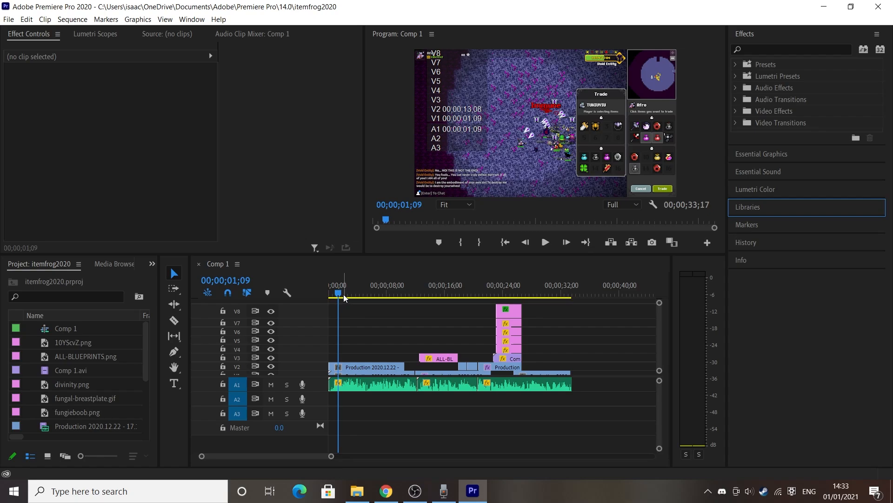
In the itemfrog2020 project, move the playhead to 00;00;00;17, enlarge the audio track area and reset the Effects workspace to its saved layout
{"action": "left_click_drag", "start_coordinate": [344, 296], "coordinate": [333, 296]}
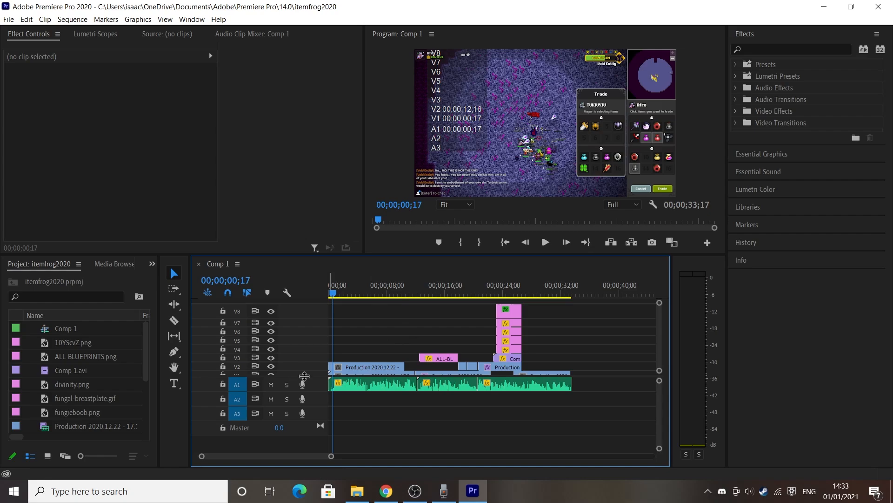
{"action": "left_click_drag", "start_coordinate": [304, 376], "coordinate": [304, 367]}
{"action": "left_click", "coordinate": [191, 19]}
{"action": "mouse_move", "coordinate": [214, 32]}
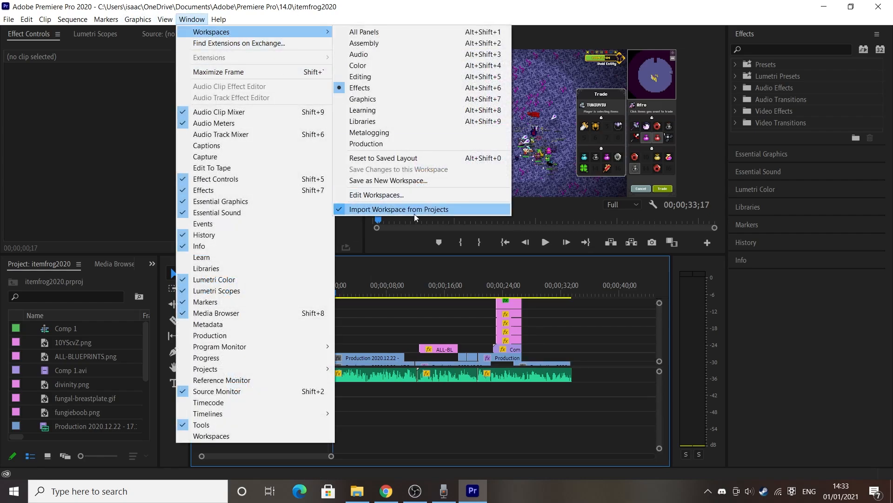
{"action": "left_click", "coordinate": [384, 158]}
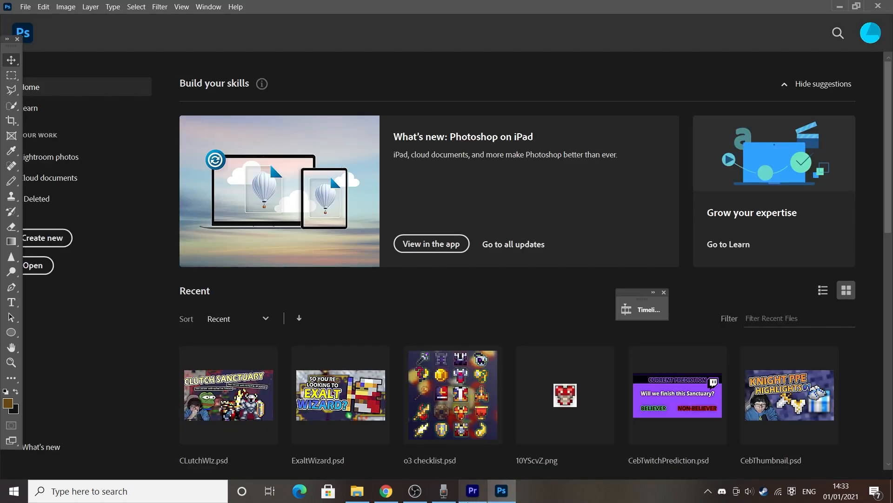
Back in Premiere Pro, play Comp 1 from 00;00;11;16 to 00;00;14;08 and show the effect controls of the ALL-BLUEPRINTS.png clip
{"action": "left_click", "coordinate": [469, 499]}
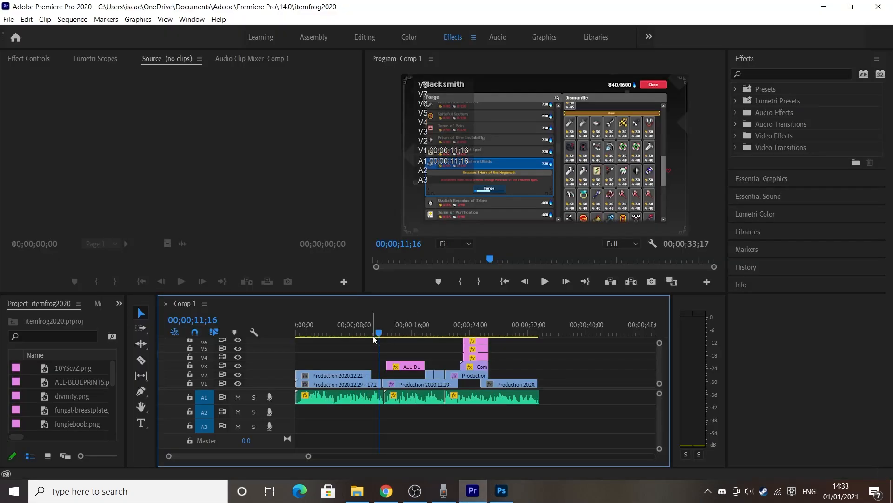
{"action": "key", "text": "space"}
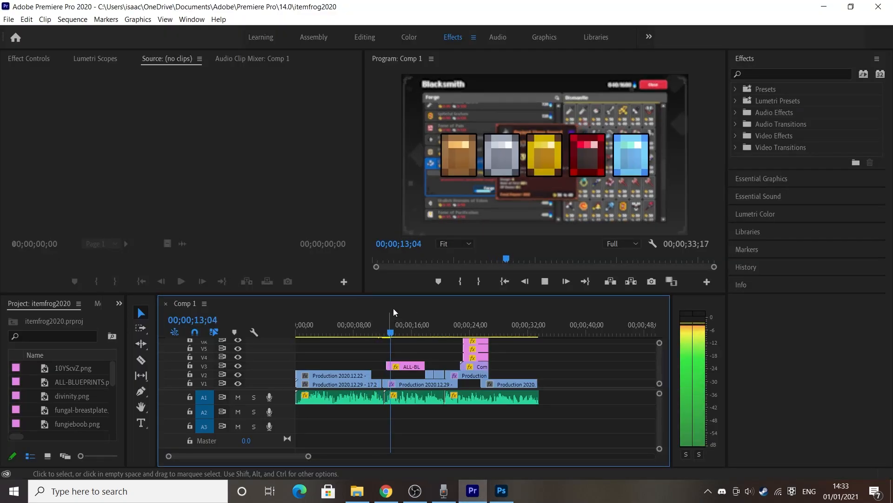
{"action": "key", "text": "space"}
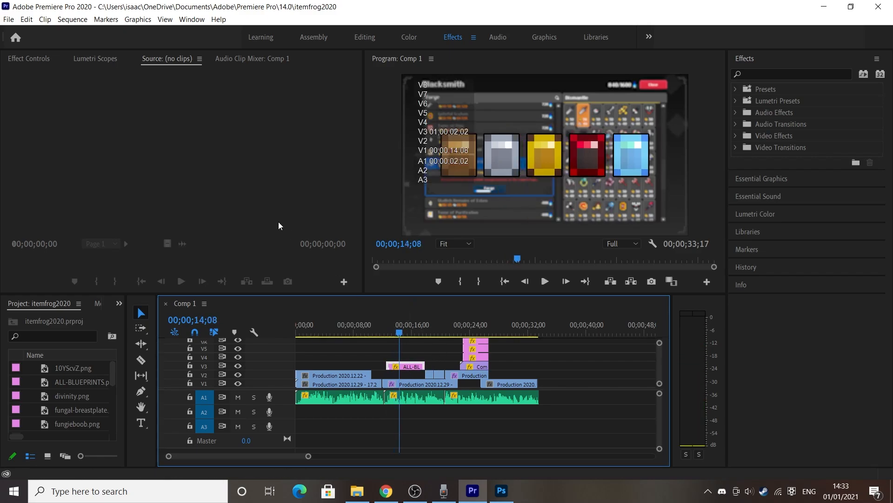
{"action": "left_click", "coordinate": [33, 61]}
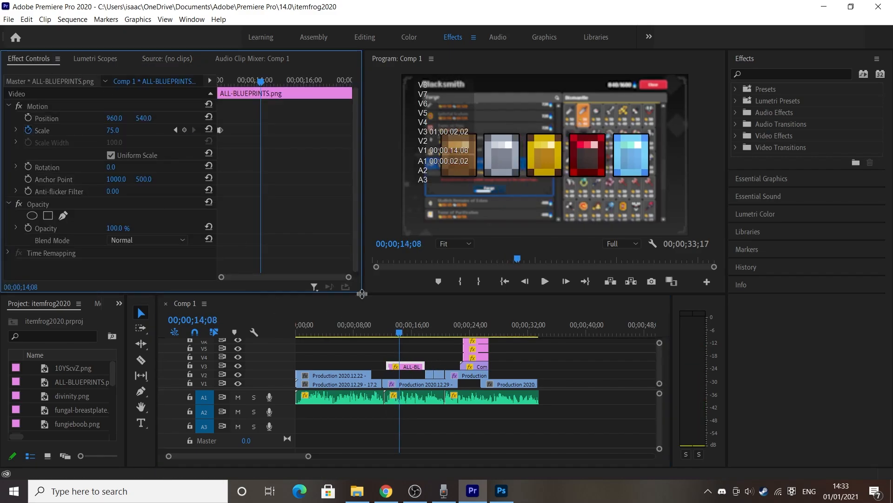
Magnify the Effect Controls time range of the ALL-BLUEPRINTS.png clip and move the playhead to 00;00;13;00
{"action": "left_click_drag", "start_coordinate": [348, 278], "coordinate": [310, 272]}
{"action": "mouse_move", "coordinate": [236, 80]}
{"action": "left_mouse_down"}
{"action": "mouse_move", "coordinate": [219, 83]}
{"action": "mouse_move", "coordinate": [240, 95]}
{"action": "left_mouse_up"}
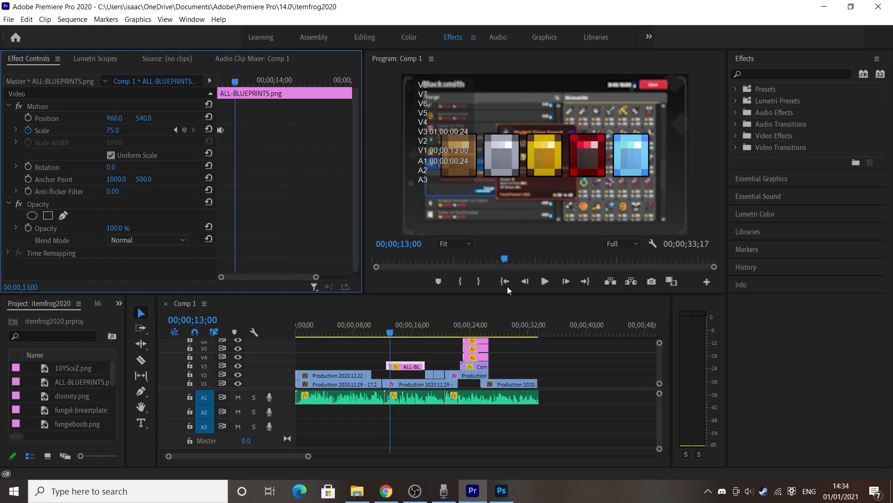
Switch to Photoshop and look through the recent files on its home screen
{"action": "left_click", "coordinate": [501, 490]}
{"action": "scroll", "coordinate": [466, 339], "scroll_direction": "down", "scroll_amount": 5}
{"action": "scroll", "coordinate": [483, 314], "scroll_direction": "down", "scroll_amount": 6}
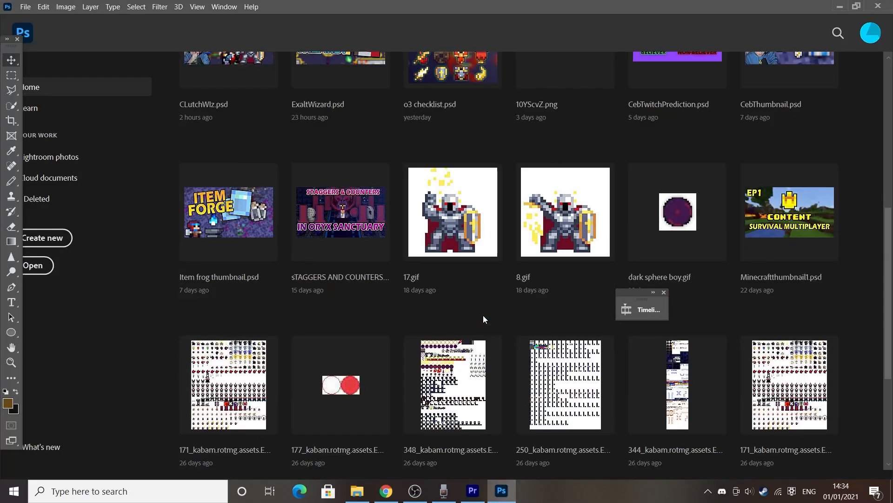
{"action": "scroll", "coordinate": [486, 306], "scroll_direction": "up", "scroll_amount": 6}
{"action": "scroll", "coordinate": [410, 273], "scroll_direction": "up", "scroll_amount": 4}
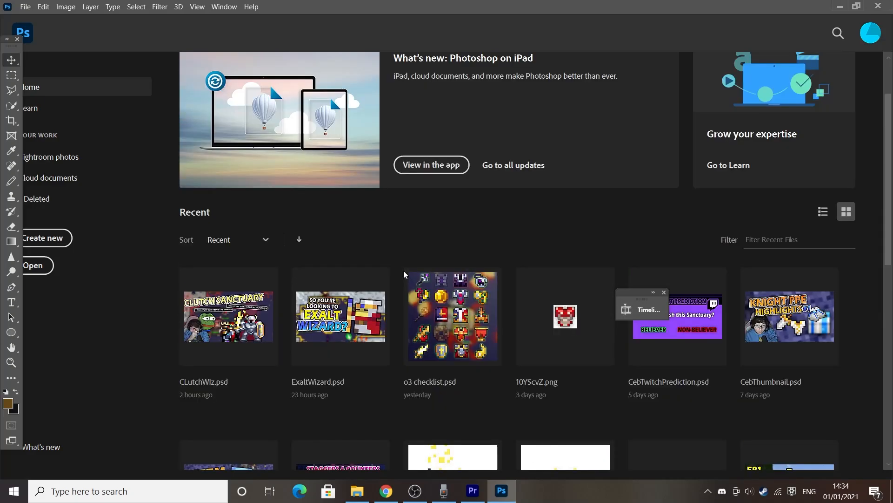
{"action": "scroll", "coordinate": [404, 270], "scroll_direction": "down", "scroll_amount": 4}
{"action": "scroll", "coordinate": [403, 269], "scroll_direction": "up", "scroll_amount": 4}
{"action": "scroll", "coordinate": [402, 271], "scroll_direction": "down", "scroll_amount": 5}
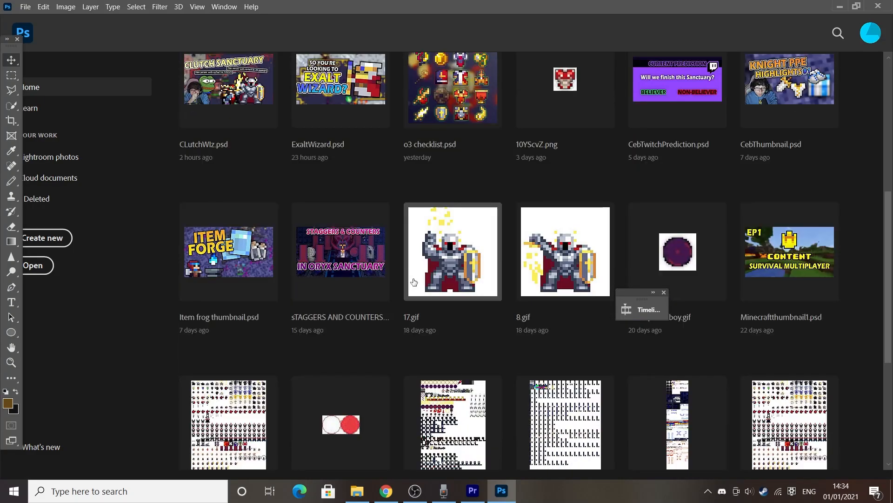
{"action": "scroll", "coordinate": [539, 283], "scroll_direction": "up", "scroll_amount": 5}
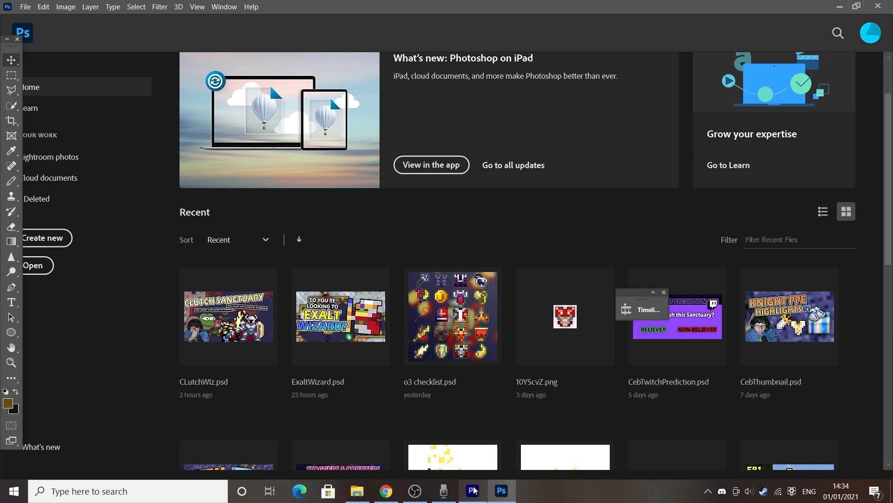
Back in Premiere Pro, show the Gaussian Blur settings of the V1 gameplay clip beneath ALL-BLUEPRINTS.png, with the playhead at 00;00;15;19
{"action": "left_click", "coordinate": [473, 490]}
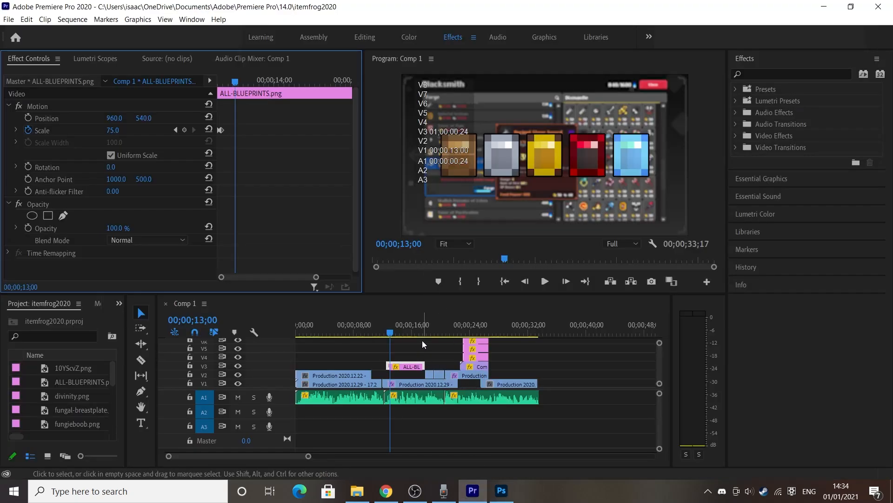
{"action": "left_click_drag", "start_coordinate": [419, 335], "coordinate": [430, 336]}
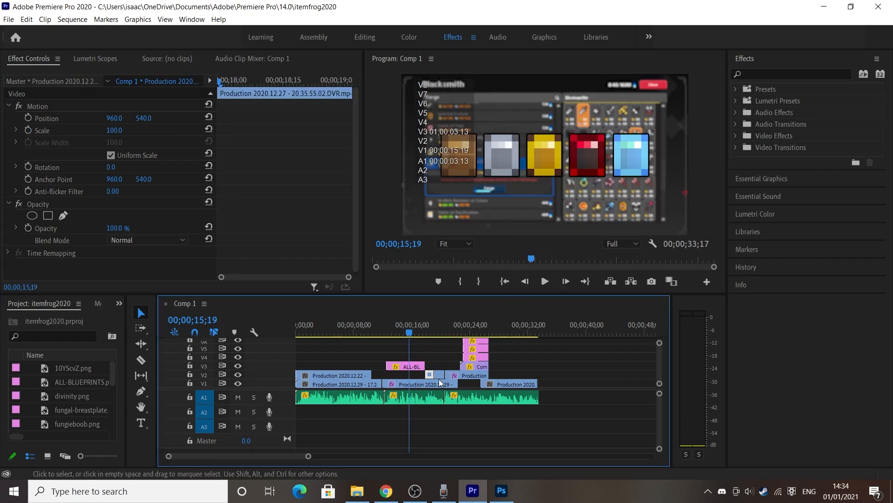
{"action": "left_click", "coordinate": [418, 385]}
{"action": "scroll", "coordinate": [156, 198], "scroll_direction": "down", "scroll_amount": 3}
{"action": "scroll", "coordinate": [158, 202], "scroll_direction": "down", "scroll_amount": 1}
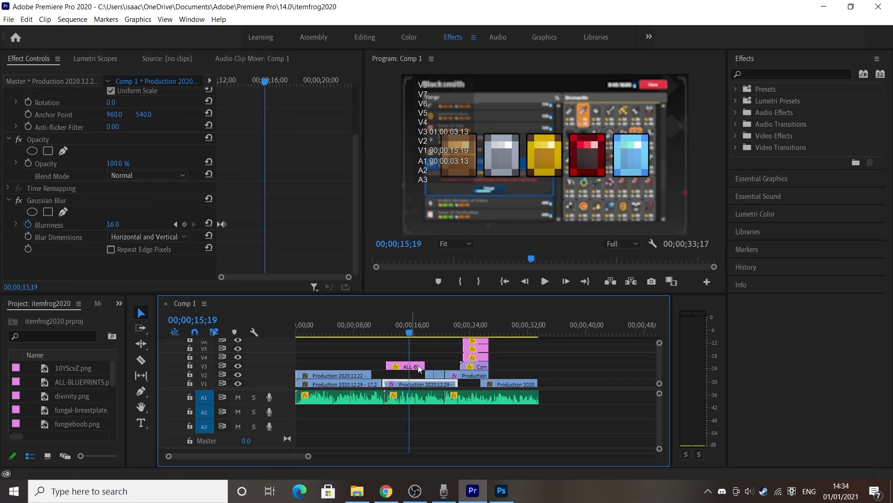
Find the Gaussian Blur video effect by searching for "gauss", and scrub the V1 clip's blur from 00;00;11;21 to 00;00;17;24
{"action": "left_click_drag", "start_coordinate": [403, 331], "coordinate": [381, 335]}
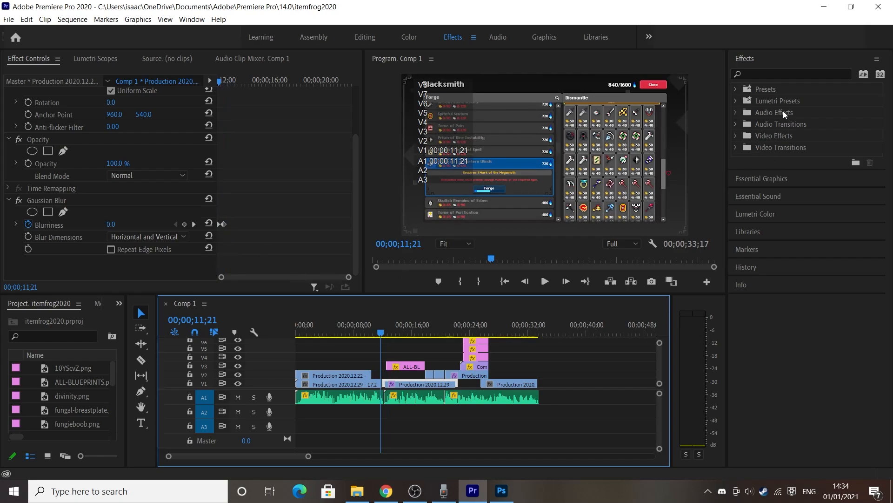
{"action": "left_click", "coordinate": [777, 74]}
{"action": "type", "text": "ga"}
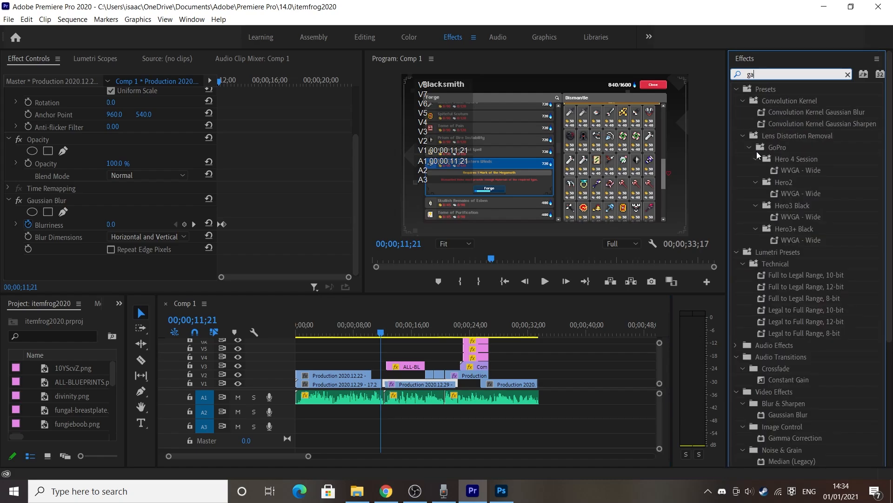
{"action": "type", "text": "uuss"}
{"action": "left_click", "coordinate": [789, 195]}
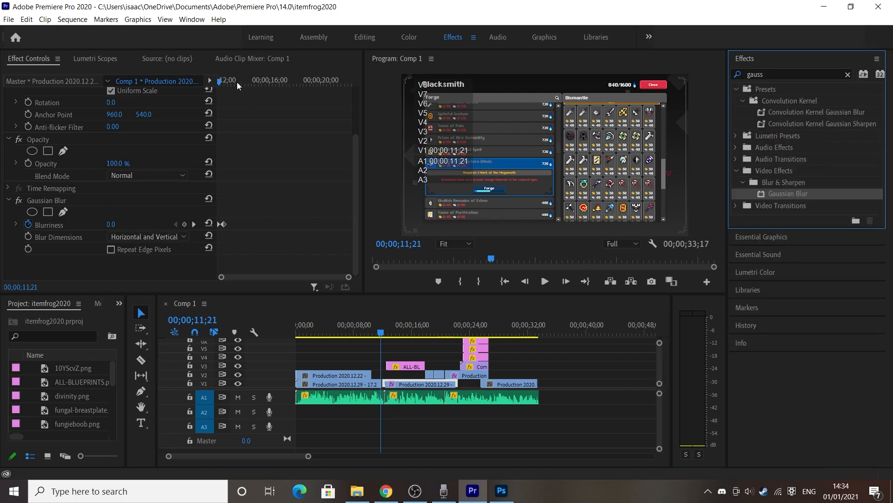
{"action": "left_click_drag", "start_coordinate": [237, 86], "coordinate": [292, 111]}
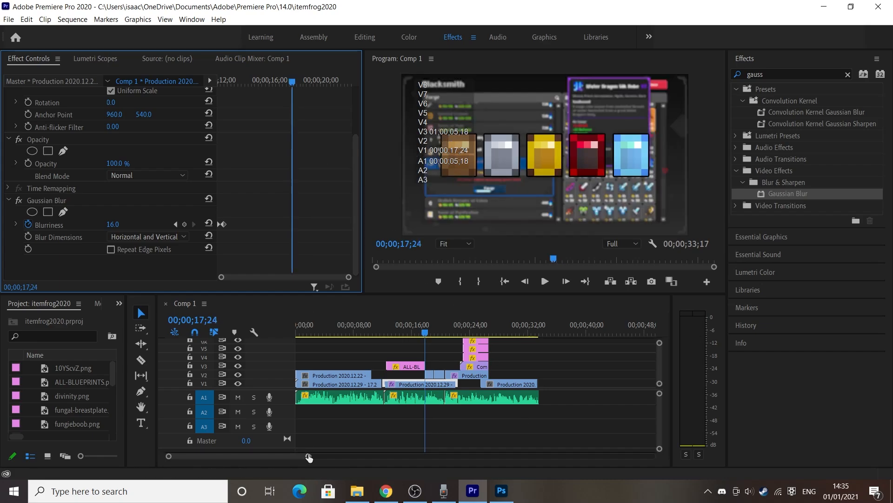
Make the ALL-BLUEPRINTS.png clip on V3 end at 00;00;17;26, where the following V2 clip starts
{"action": "left_click_drag", "start_coordinate": [308, 456], "coordinate": [244, 455]}
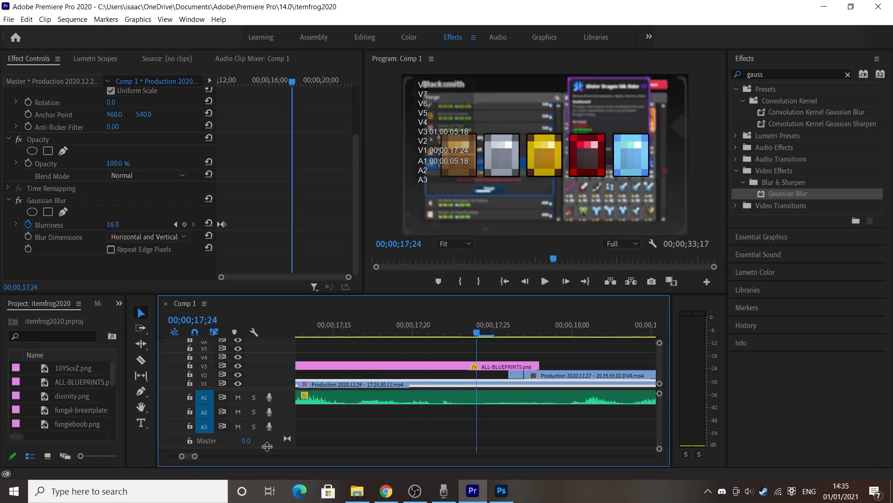
{"action": "left_click", "coordinate": [498, 336]}
{"action": "left_click_drag", "start_coordinate": [499, 335], "coordinate": [509, 365]}
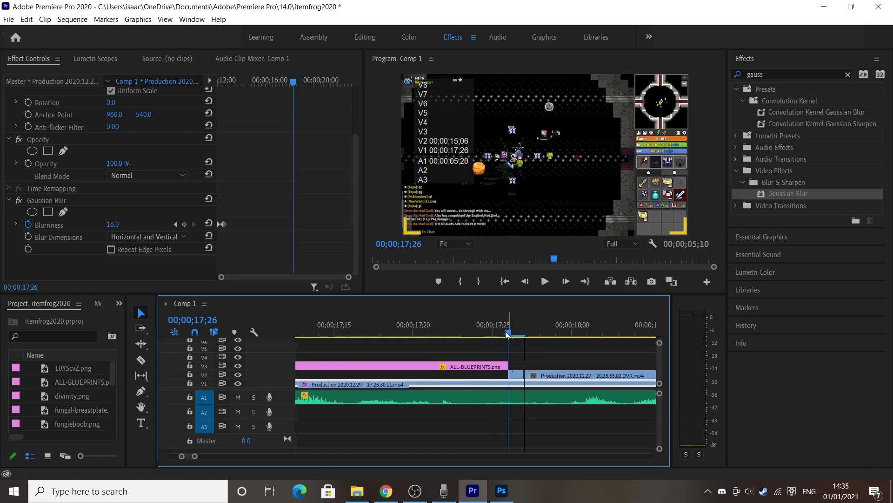
Play through the V2 gameplay clips after ALL-BLUEPRINTS.png and return the playhead to 00;00;17;29
{"action": "left_click", "coordinate": [413, 324]}
{"action": "key", "text": "space"}
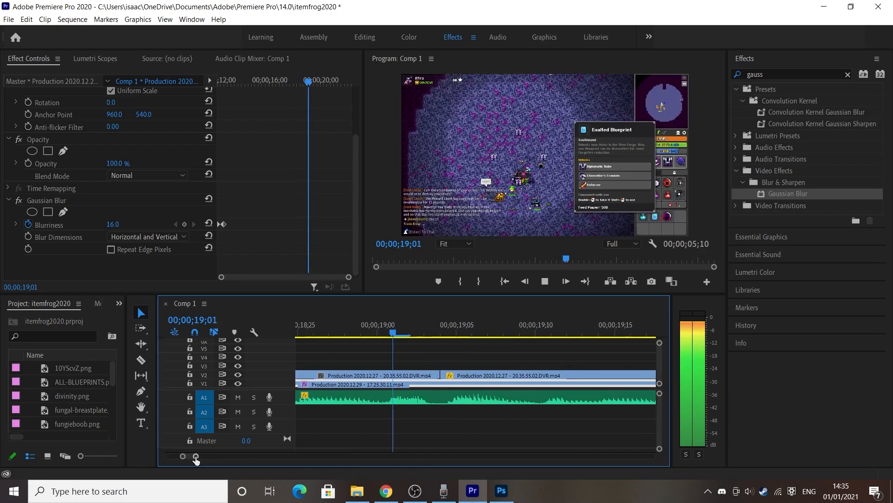
{"action": "left_click_drag", "start_coordinate": [403, 334], "coordinate": [379, 342]}
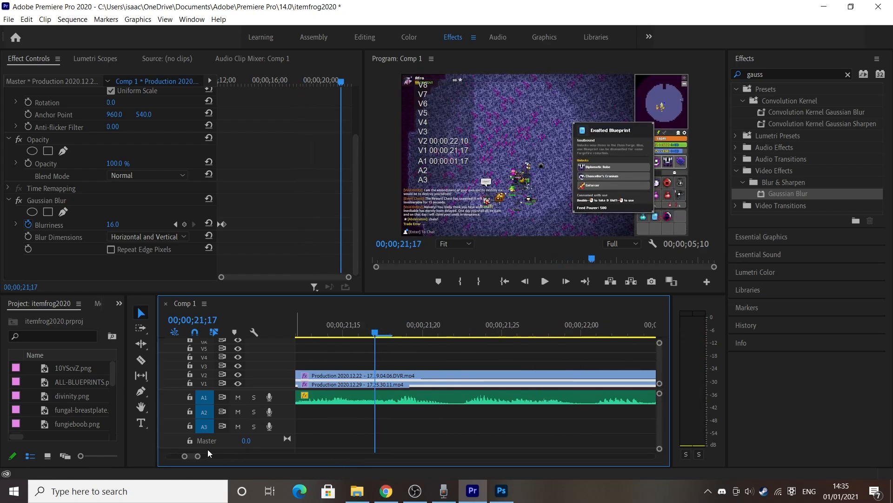
{"action": "left_click_drag", "start_coordinate": [206, 459], "coordinate": [271, 456]}
{"action": "left_click_drag", "start_coordinate": [477, 341], "coordinate": [421, 353]}
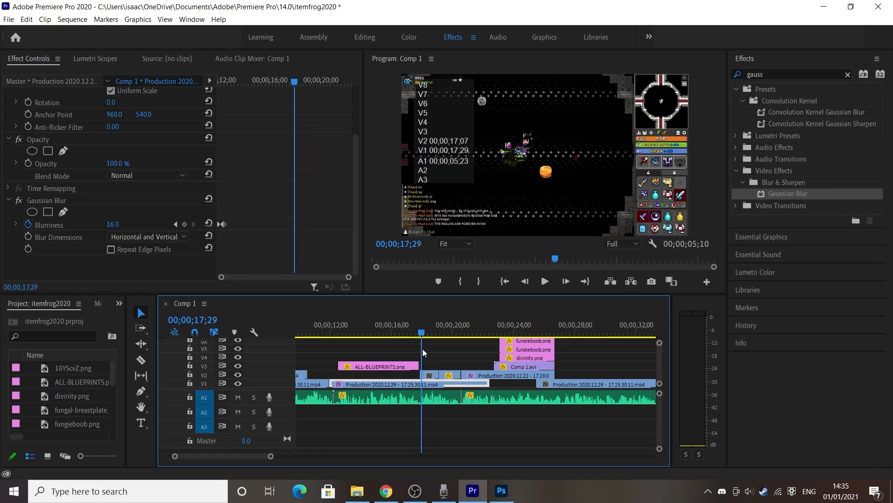
Move the playhead to 00;00;19;06 and show the effect controls of the enlarged Production 2020.12.27 clip on V2
{"action": "left_click_drag", "start_coordinate": [271, 456], "coordinate": [243, 456]}
{"action": "left_click_drag", "start_coordinate": [483, 332], "coordinate": [518, 329]}
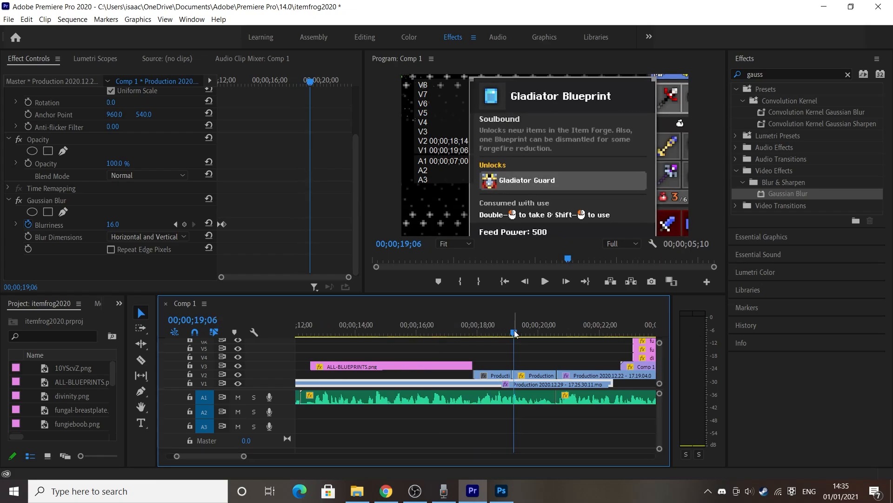
{"action": "left_click", "coordinate": [533, 376]}
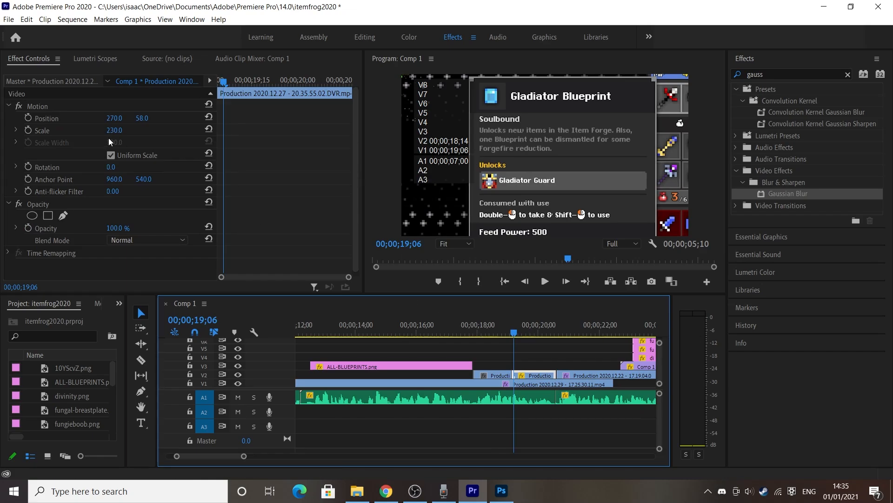
Try a Scale of 301 and a different horizontal Position on the V2 clip, undoing each change
{"action": "left_click_drag", "start_coordinate": [111, 133], "coordinate": [137, 132]}
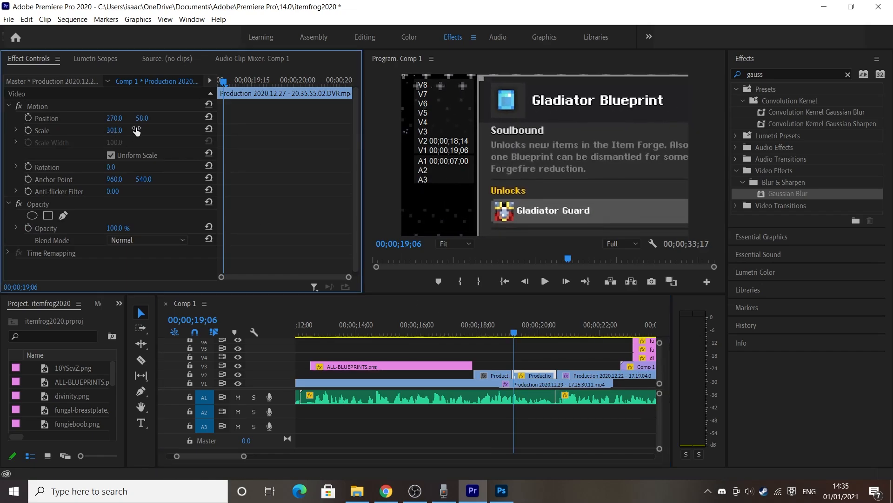
{"action": "key", "text": "ctrl+z"}
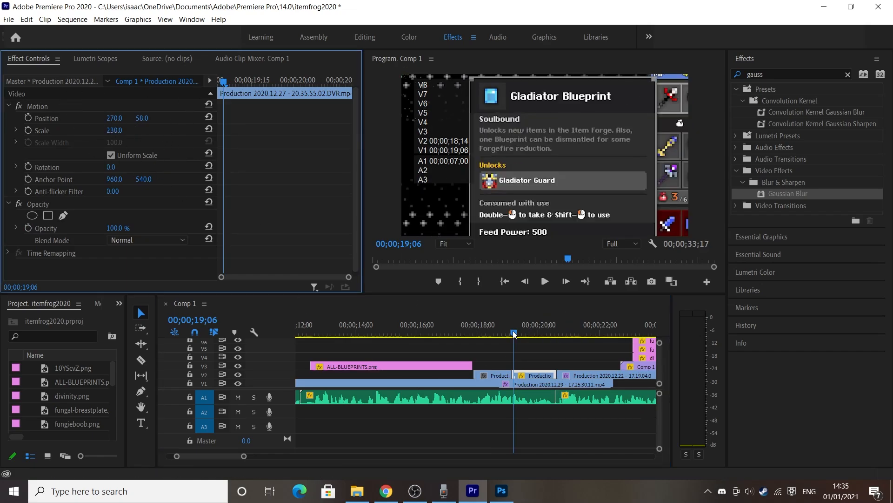
{"action": "left_click_drag", "start_coordinate": [514, 333], "coordinate": [499, 336]}
{"action": "left_click_drag", "start_coordinate": [118, 119], "coordinate": [58, 119]}
{"action": "key", "text": "ctrl+z"}
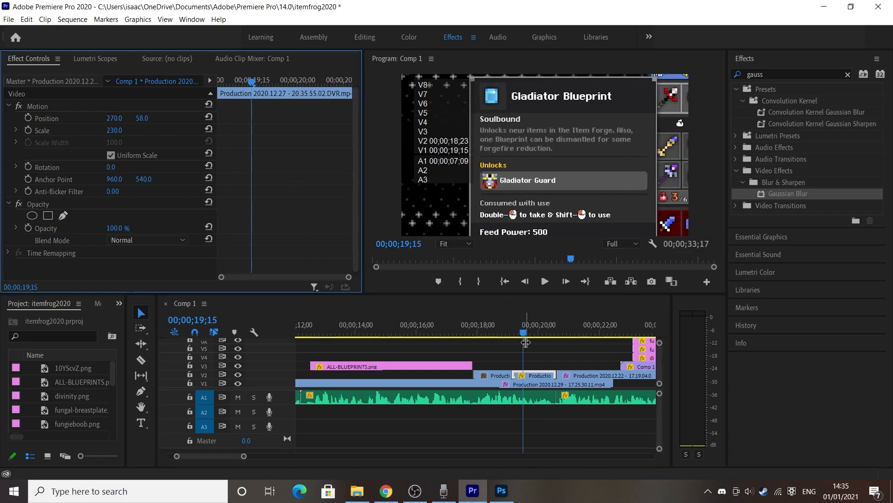
Move the Comp 1 playhead to 00;00;21;23, and close Photoshop
{"action": "left_click_drag", "start_coordinate": [525, 334], "coordinate": [553, 335]}
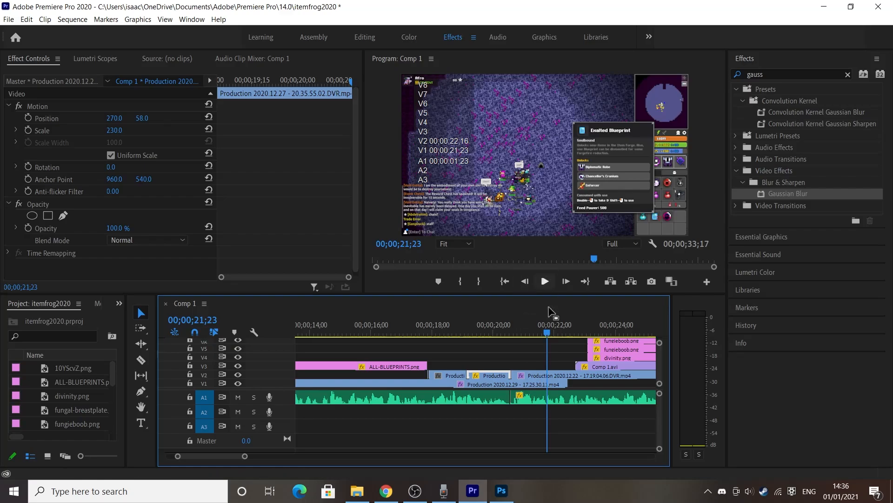
{"action": "left_click", "coordinate": [506, 490]}
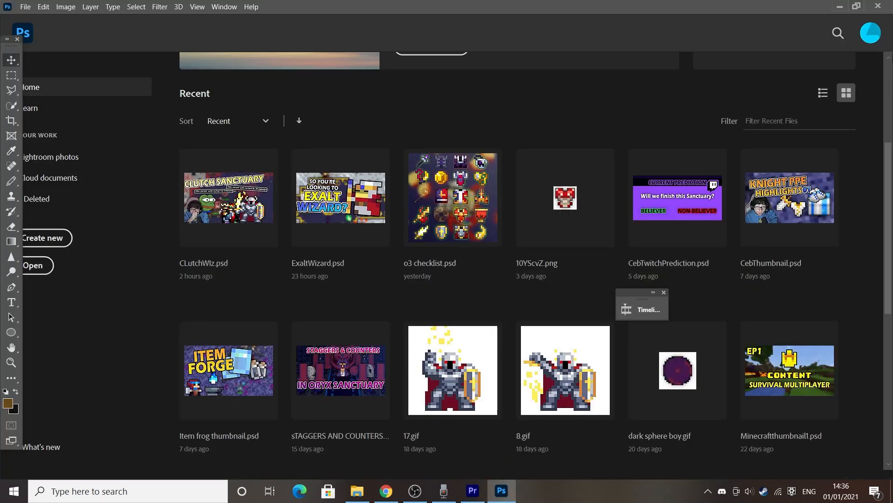
{"action": "left_click", "coordinate": [878, 6]}
Find After Effects with the Windows search and launch it
{"action": "left_click", "coordinate": [100, 491]}
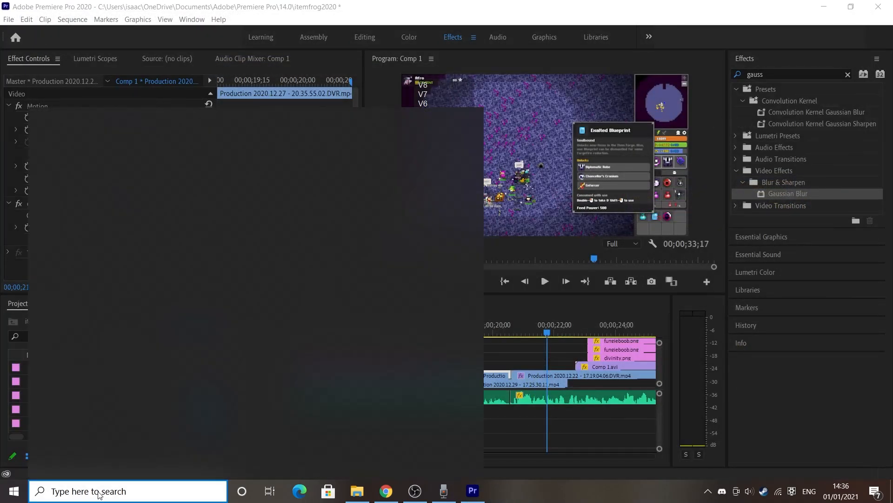
{"action": "type", "text": "after"}
{"action": "key", "text": "Return"}
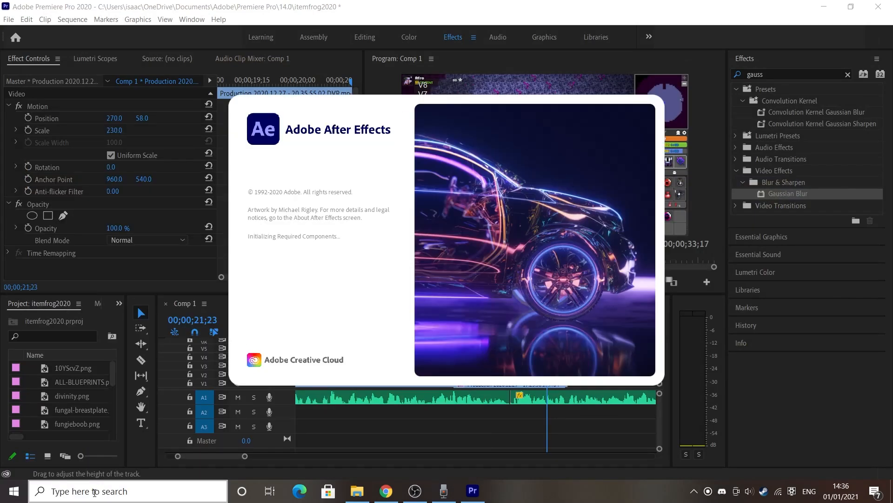
In Premiere Pro, move the playhead to 00;00;21;17, enlarge the timeline to show all video tracks and select the Comp 1.avi clip on V3
{"action": "left_click", "coordinate": [553, 439]}
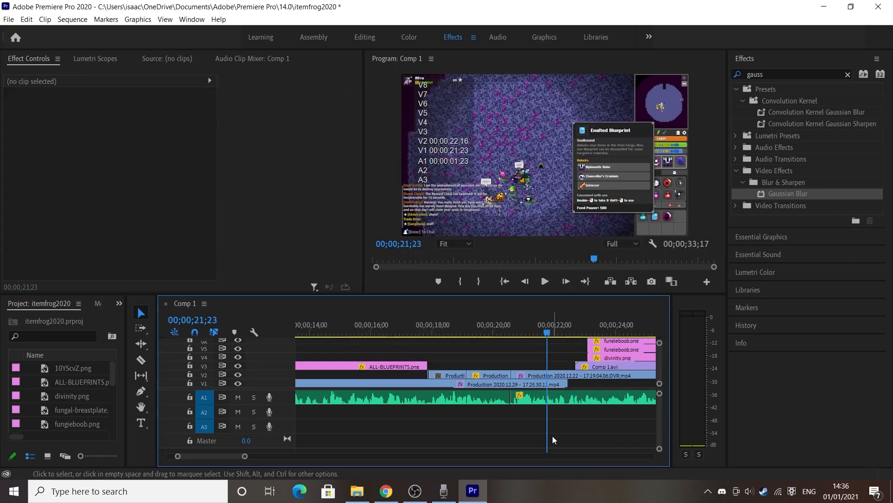
{"action": "left_click_drag", "start_coordinate": [563, 330], "coordinate": [543, 329]}
{"action": "left_click_drag", "start_coordinate": [521, 294], "coordinate": [526, 204]}
{"action": "left_click_drag", "start_coordinate": [258, 456], "coordinate": [304, 456]}
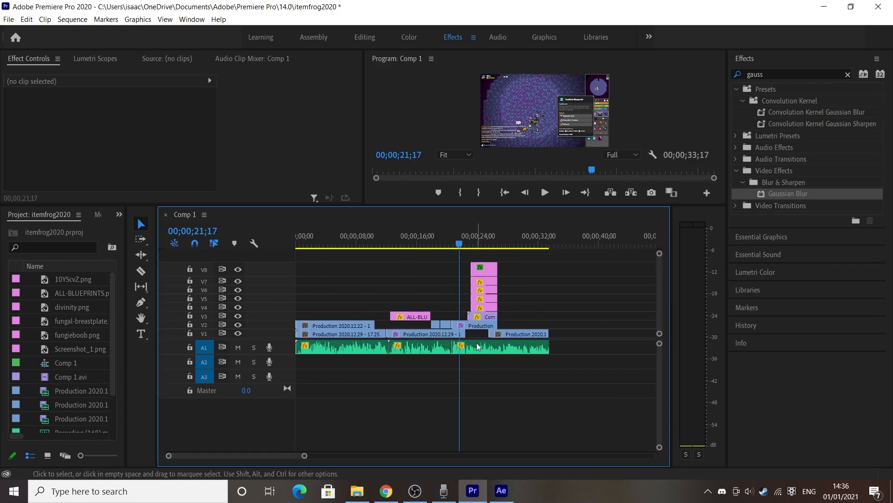
{"action": "left_click", "coordinate": [491, 321]}
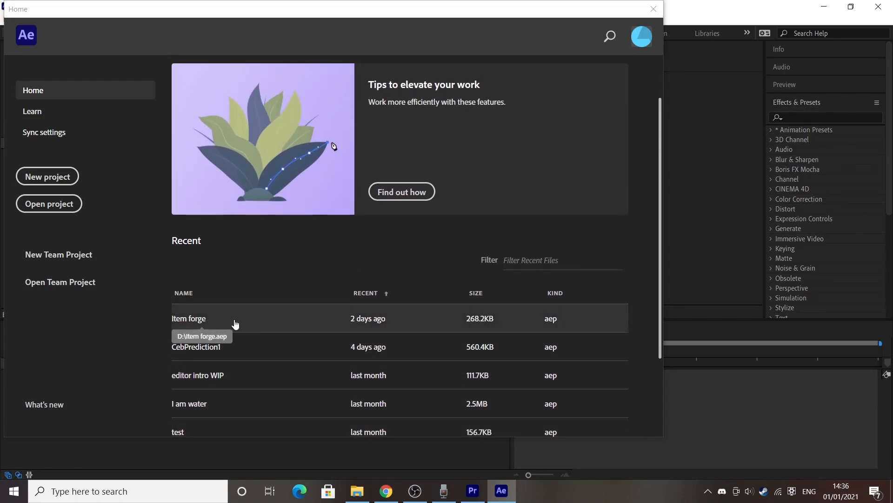
In After Effects, open the recent Item forge project and collapse the properties of the blacksmith.png layer
{"action": "left_click", "coordinate": [297, 319]}
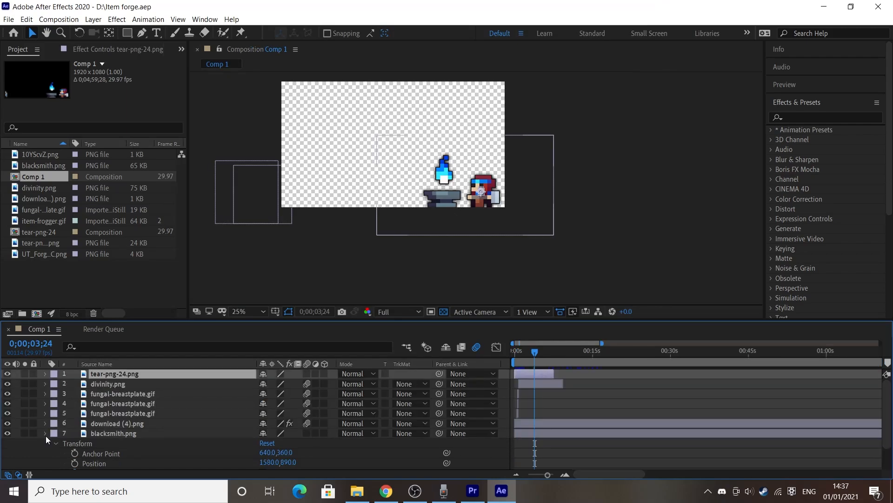
{"action": "left_click", "coordinate": [45, 433]}
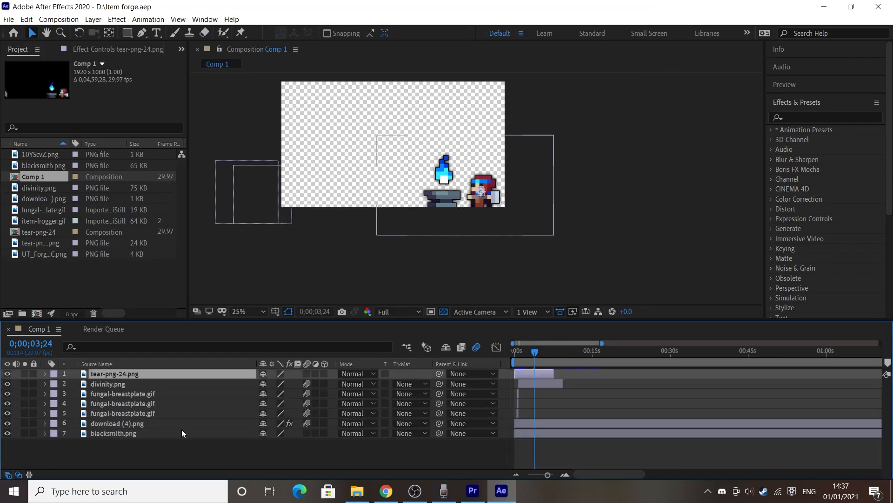
Preview the Comp 1 animation from 0;00;00;00 with the time ruler magnified, and stop the playback
{"action": "left_click_drag", "start_coordinate": [535, 354], "coordinate": [498, 354]}
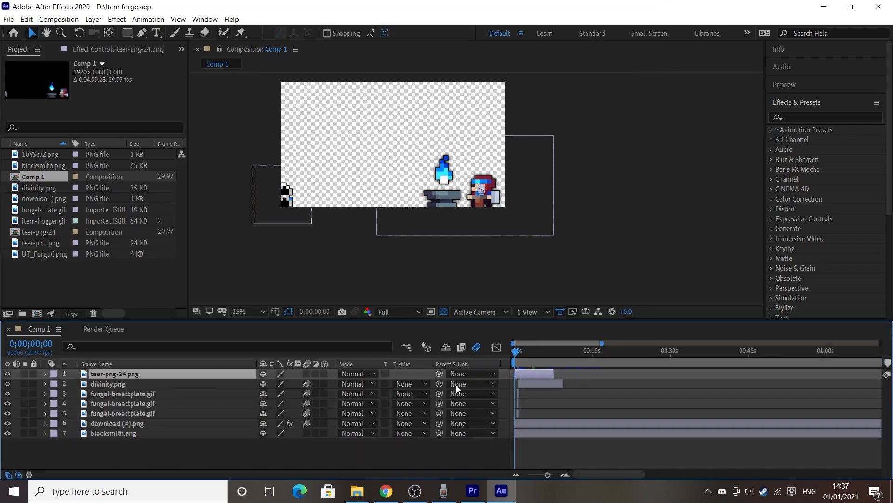
{"action": "left_click_drag", "start_coordinate": [555, 475], "coordinate": [549, 479]}
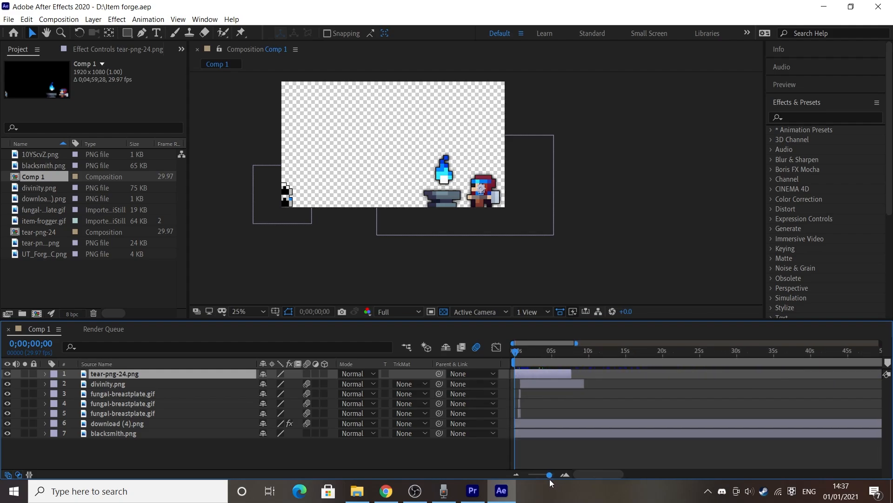
{"action": "key", "text": "space"}
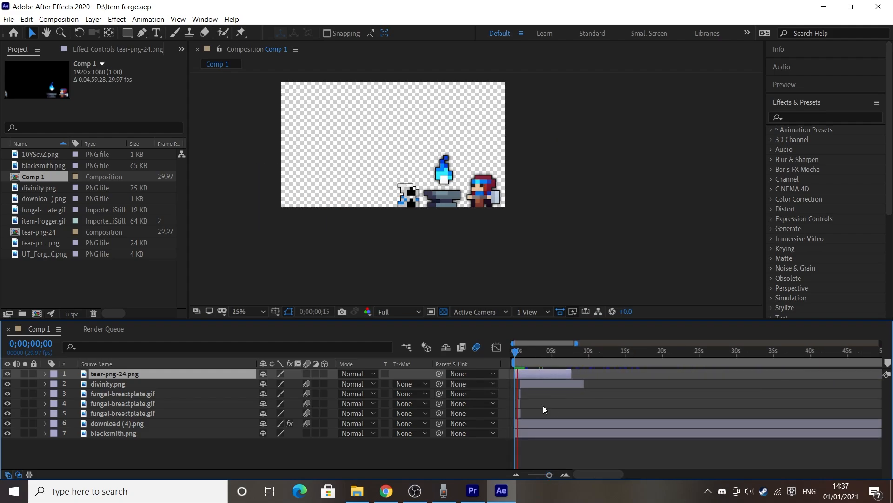
{"action": "key", "text": "space"}
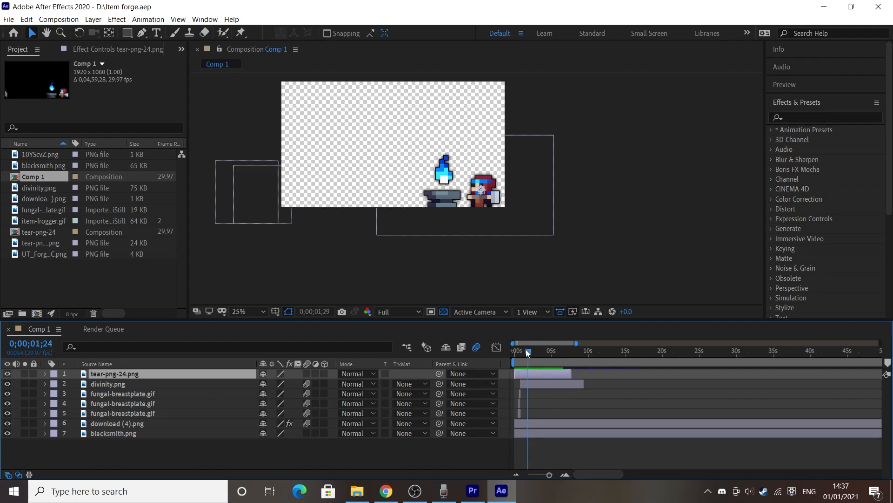
Preview the tear animation on the blacksmith's face at 200% from 0;00;00;00, stop it, and move the current time to 0;00;04;24
{"action": "left_click_drag", "start_coordinate": [529, 356], "coordinate": [526, 356]}
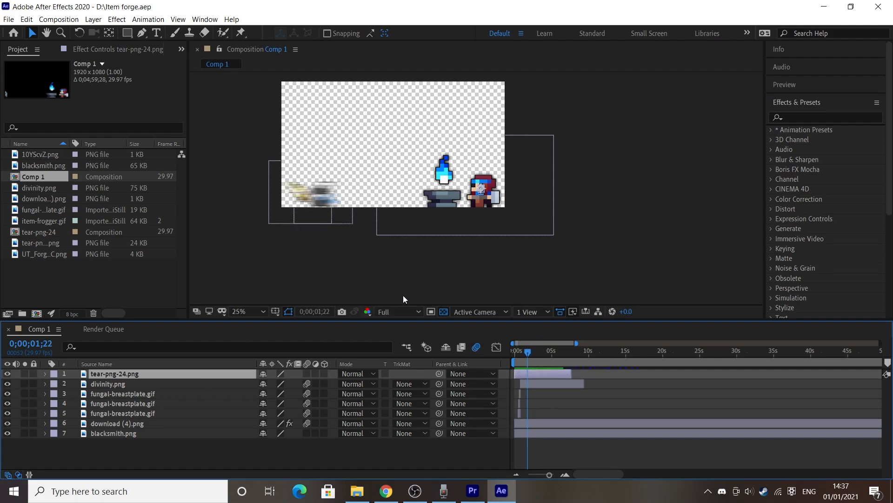
{"action": "scroll", "coordinate": [414, 278], "scroll_direction": "up", "scroll_amount": 6}
{"action": "key", "text": "h"}
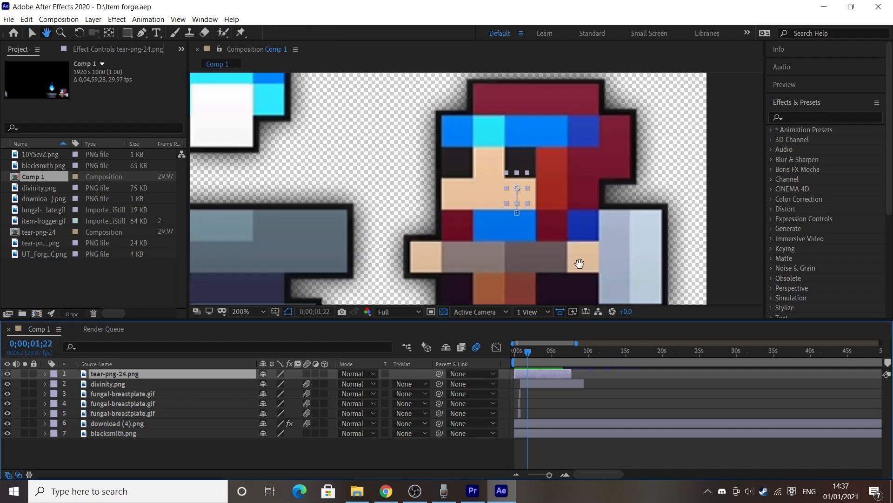
{"action": "left_click_drag", "start_coordinate": [579, 263], "coordinate": [554, 276]}
{"action": "mouse_move", "coordinate": [521, 357]}
{"action": "left_mouse_down"}
{"action": "mouse_move", "coordinate": [548, 354]}
{"action": "mouse_move", "coordinate": [510, 360]}
{"action": "left_mouse_up"}
{"action": "key", "text": "space"}
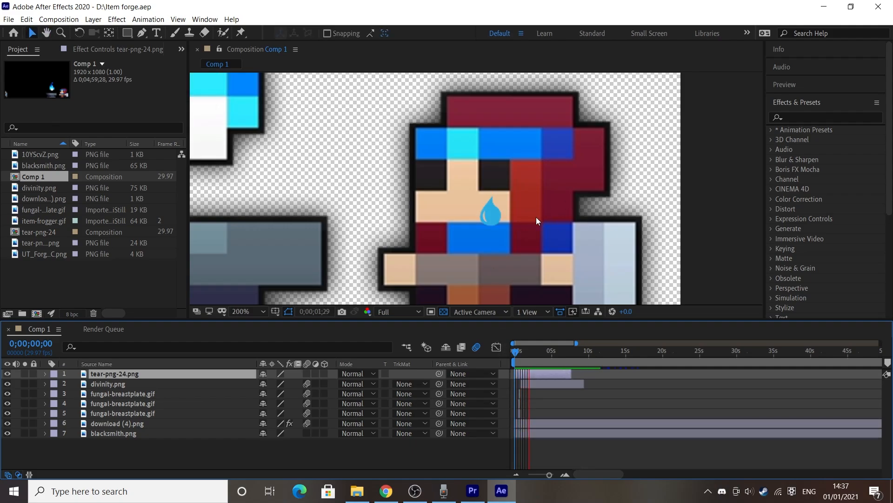
{"action": "key", "text": "space"}
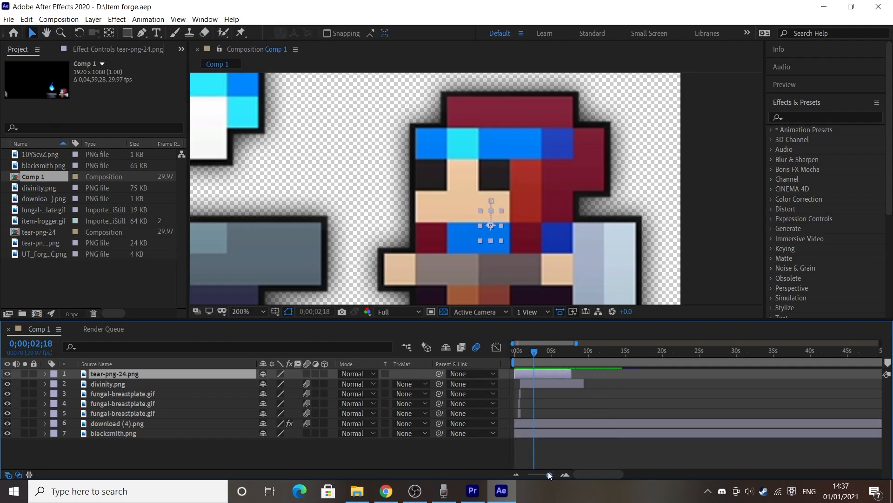
{"action": "left_click_drag", "start_coordinate": [550, 475], "coordinate": [530, 476]}
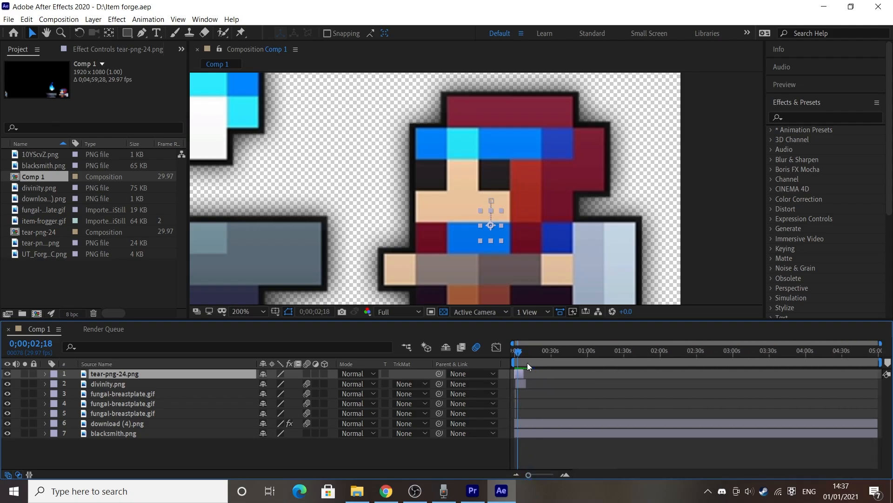
{"action": "mouse_move", "coordinate": [519, 358]}
{"action": "left_mouse_down"}
{"action": "mouse_move", "coordinate": [512, 361]}
{"action": "mouse_move", "coordinate": [521, 357]}
{"action": "left_mouse_up"}
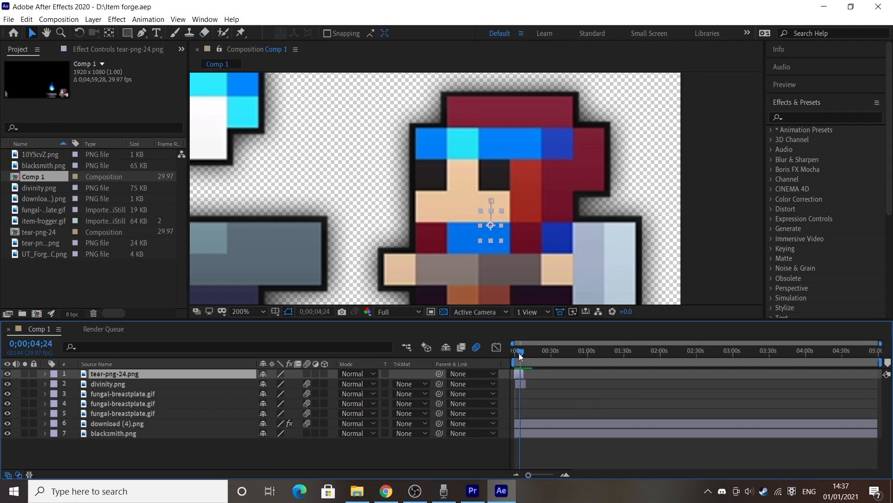
In Premiere Pro, enlarge the program monitor and play the sequence from shortly before the item forge animation
{"action": "left_click", "coordinate": [473, 491]}
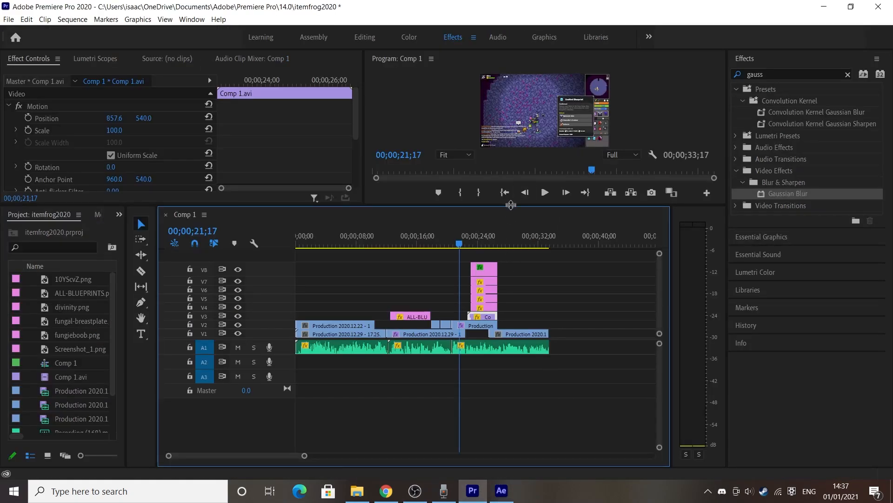
{"action": "left_click_drag", "start_coordinate": [511, 204], "coordinate": [511, 294]}
{"action": "left_click", "coordinate": [456, 335]}
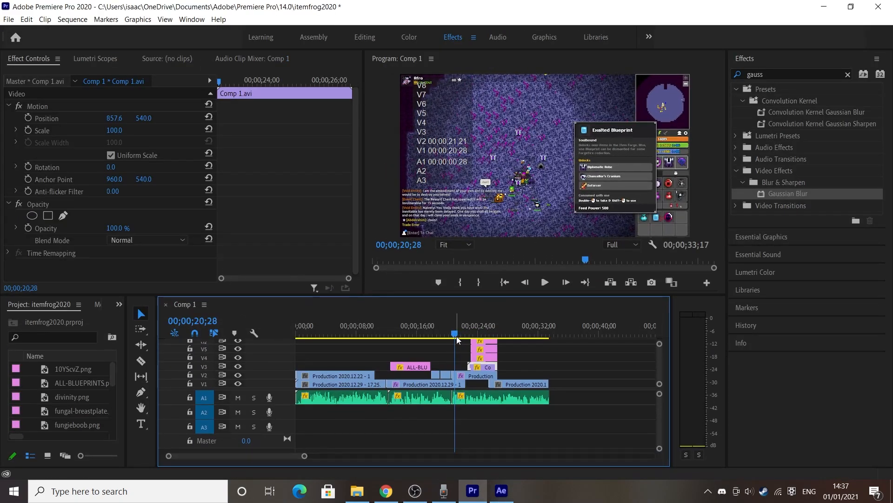
{"action": "left_click_drag", "start_coordinate": [458, 339], "coordinate": [446, 339]}
{"action": "key", "text": "space"}
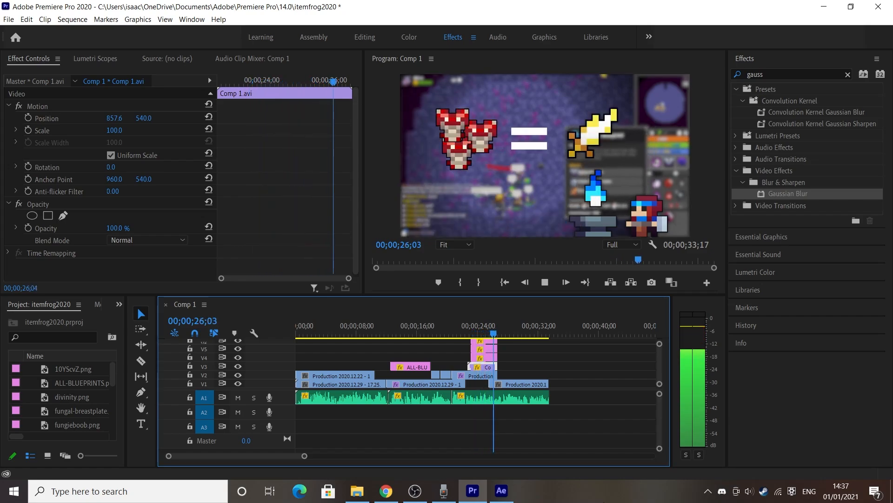
Stop the playback, set the playhead to 00;00;25;07, and play the remainder of the sequence
{"action": "left_click", "coordinate": [490, 334]}
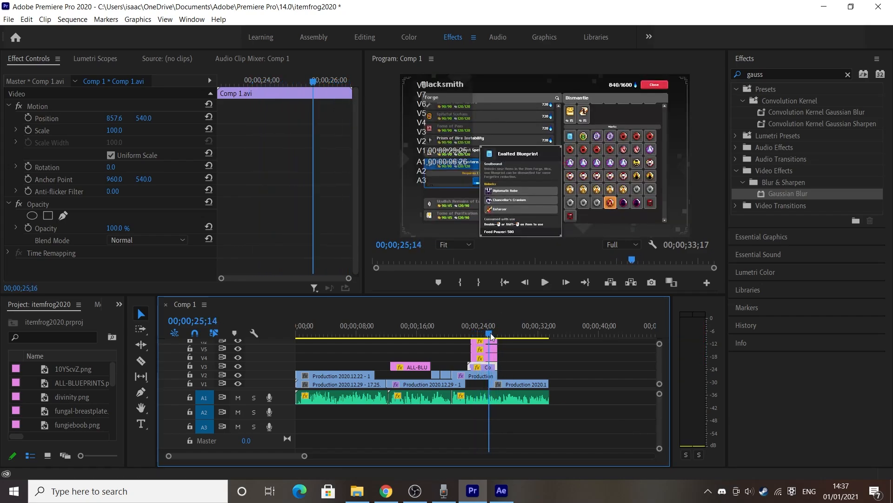
{"action": "mouse_move", "coordinate": [491, 335]}
{"action": "left_mouse_down"}
{"action": "mouse_move", "coordinate": [481, 336]}
{"action": "mouse_move", "coordinate": [507, 343]}
{"action": "mouse_move", "coordinate": [491, 344]}
{"action": "left_mouse_up"}
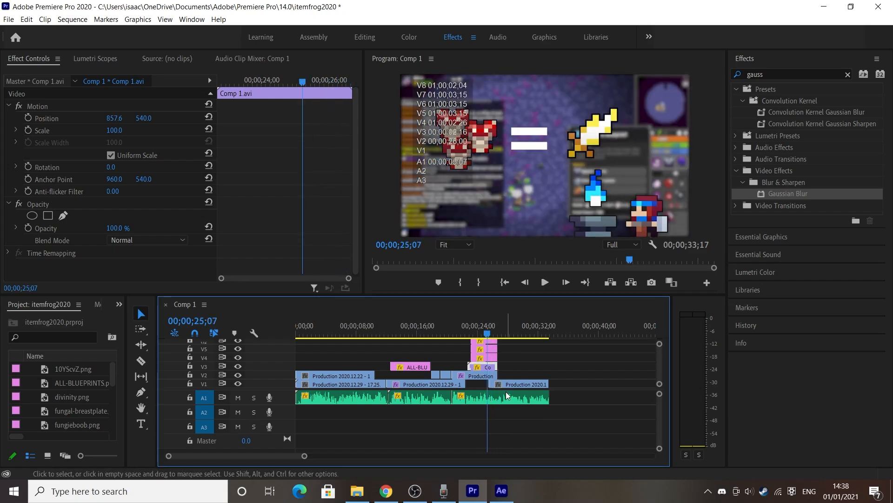
{"action": "key", "text": "space"}
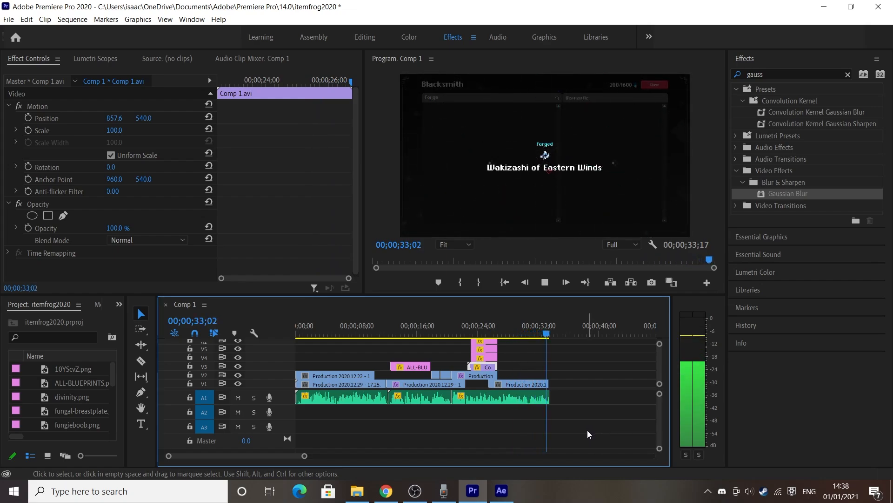
Return the playhead to 00;00;00;00 and adjust the height of the timeline and the width of the project and tools area
{"action": "key", "text": "Home"}
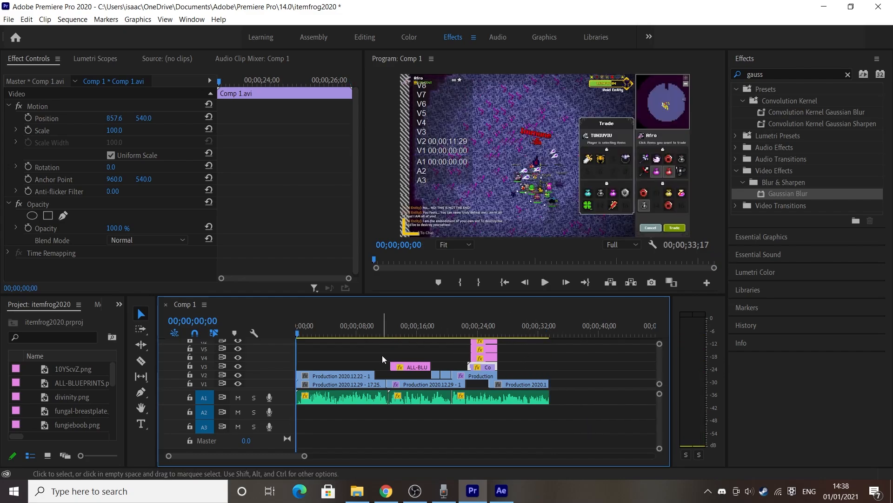
{"action": "left_click_drag", "start_coordinate": [365, 295], "coordinate": [366, 194]}
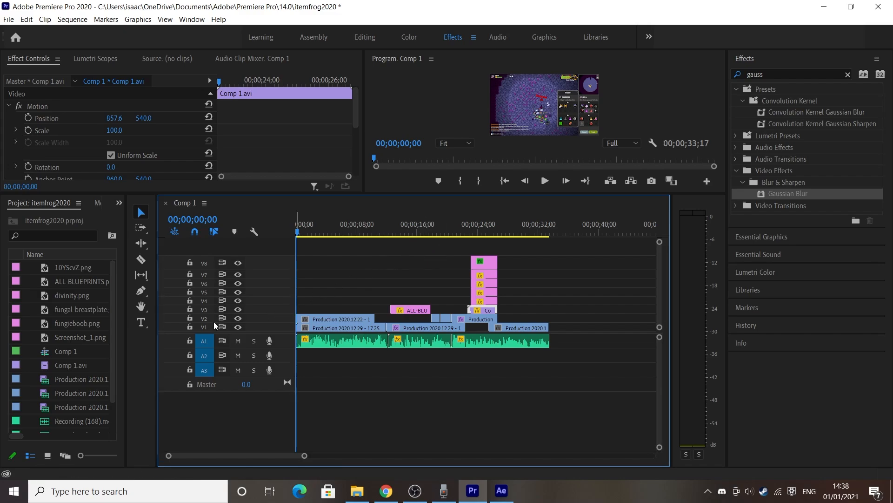
{"action": "mouse_move", "coordinate": [125, 342]}
{"action": "left_mouse_down"}
{"action": "mouse_move", "coordinate": [91, 346]}
{"action": "mouse_move", "coordinate": [144, 352]}
{"action": "mouse_move", "coordinate": [130, 351]}
{"action": "left_mouse_up"}
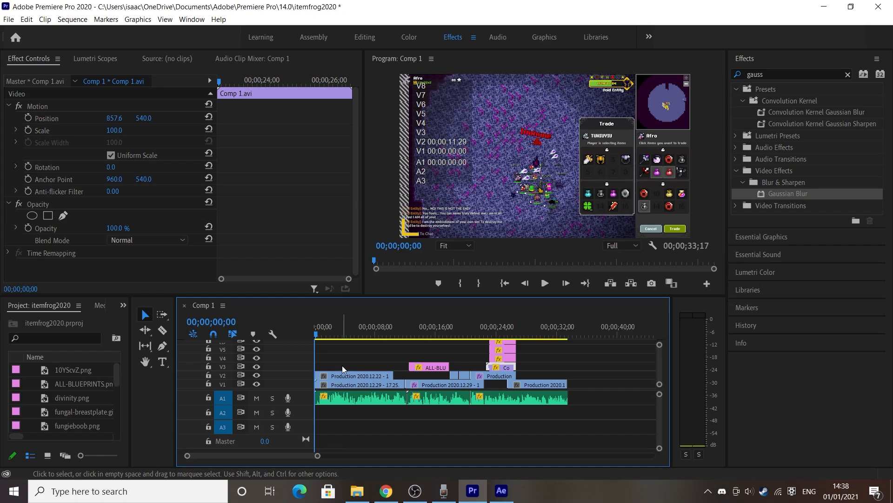
Switch to Chrome and view the description of the 2020 Realm Recap video on YouTube
{"action": "left_click", "coordinate": [386, 490]}
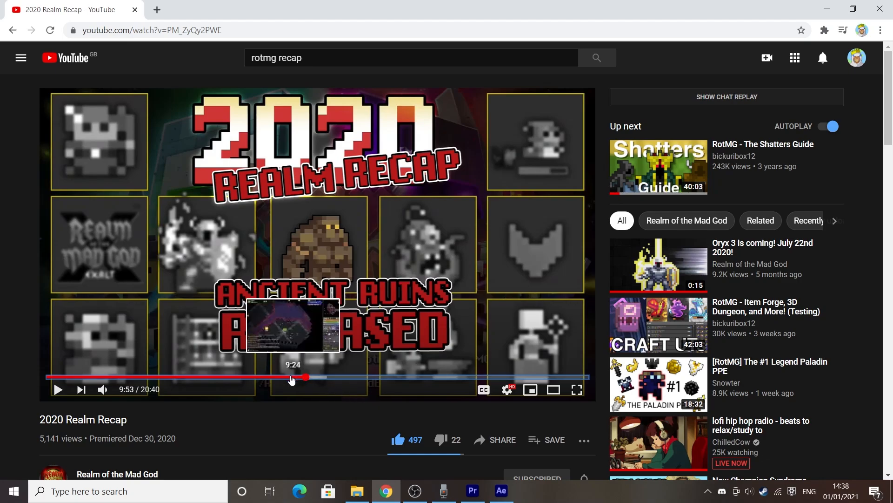
{"action": "scroll", "coordinate": [302, 396], "scroll_direction": "down", "scroll_amount": 4}
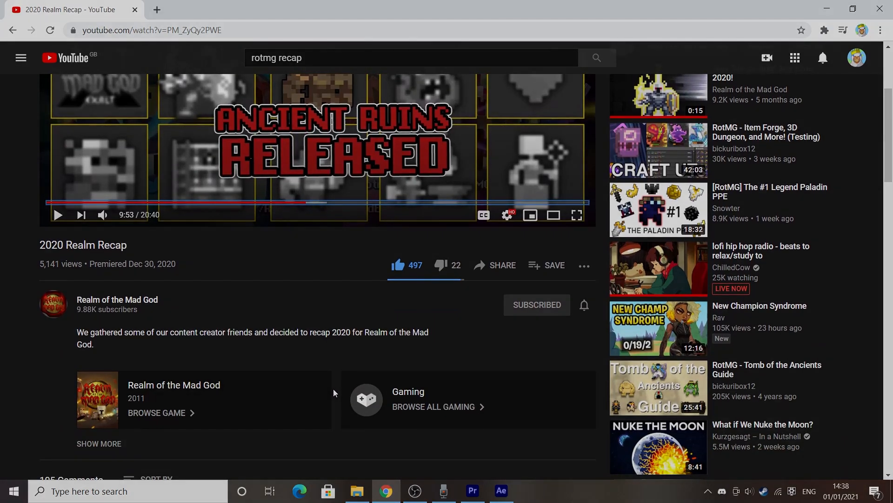